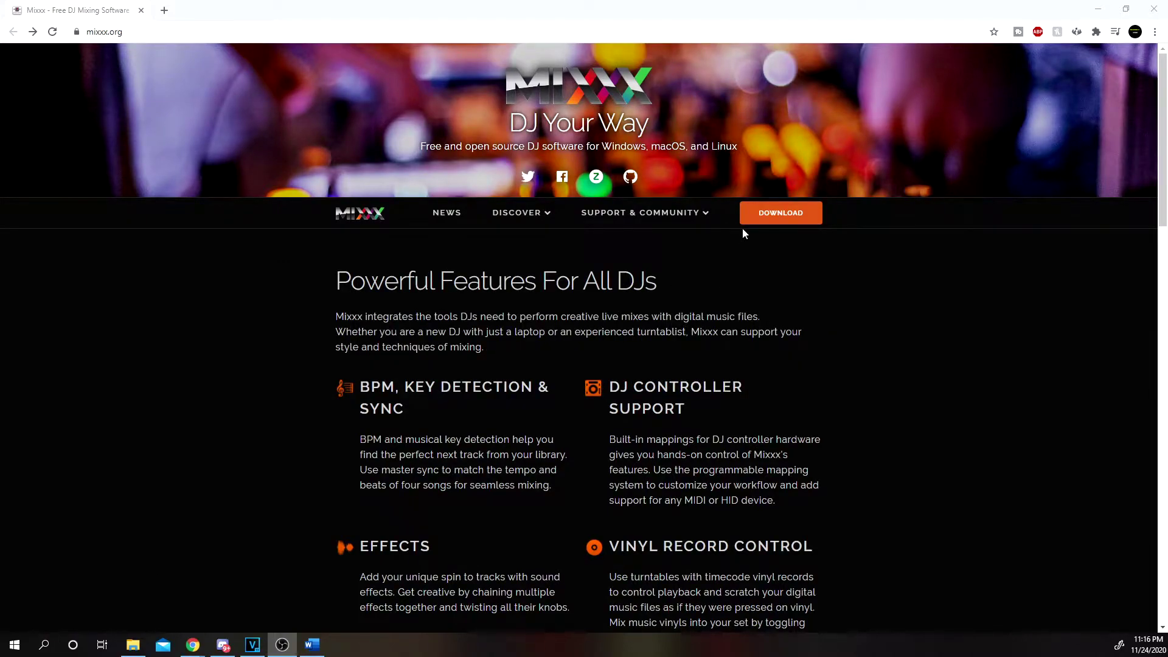
Download the 64-bit Windows installer of the stable Mixxx 2.2.4 version from the Mixxx website.
left_click(758, 219)
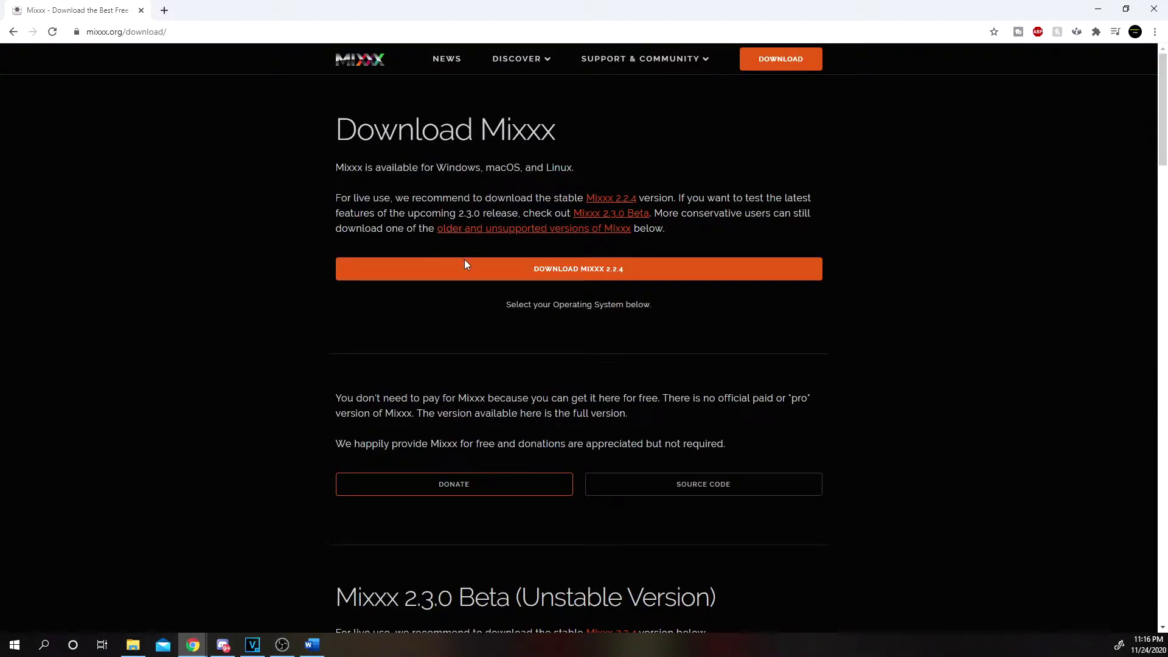
left_click(509, 273)
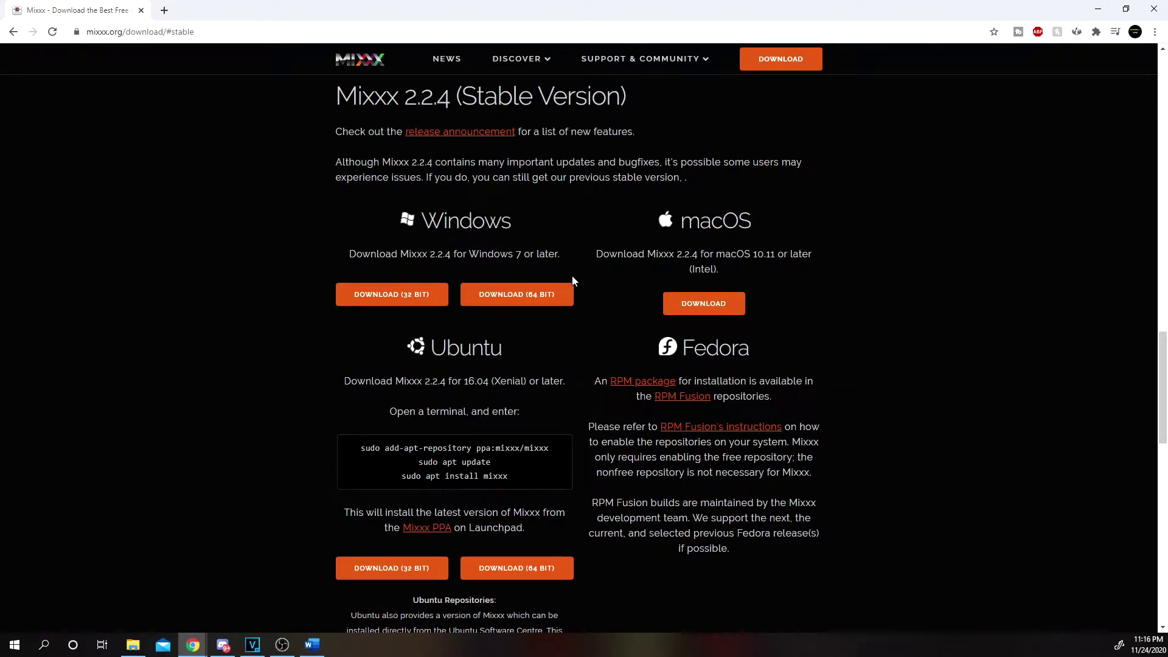
left_click(514, 293)
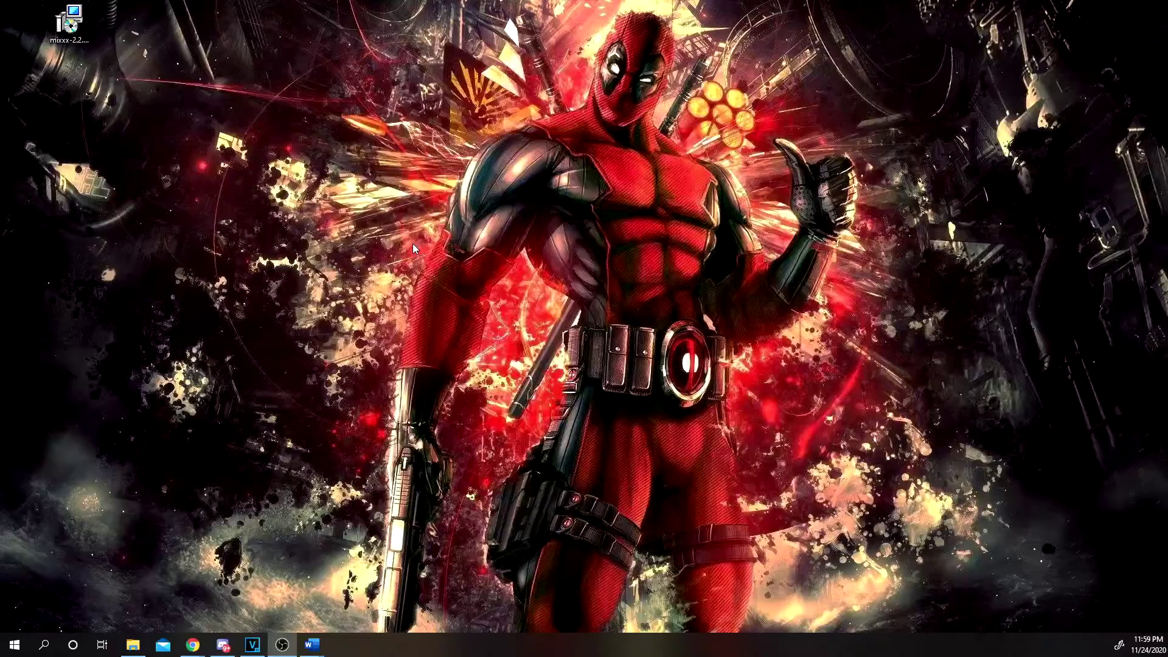
Start the Mixxx installation from the installer on the desktop and accept the license agreement.
double_click(67, 23)
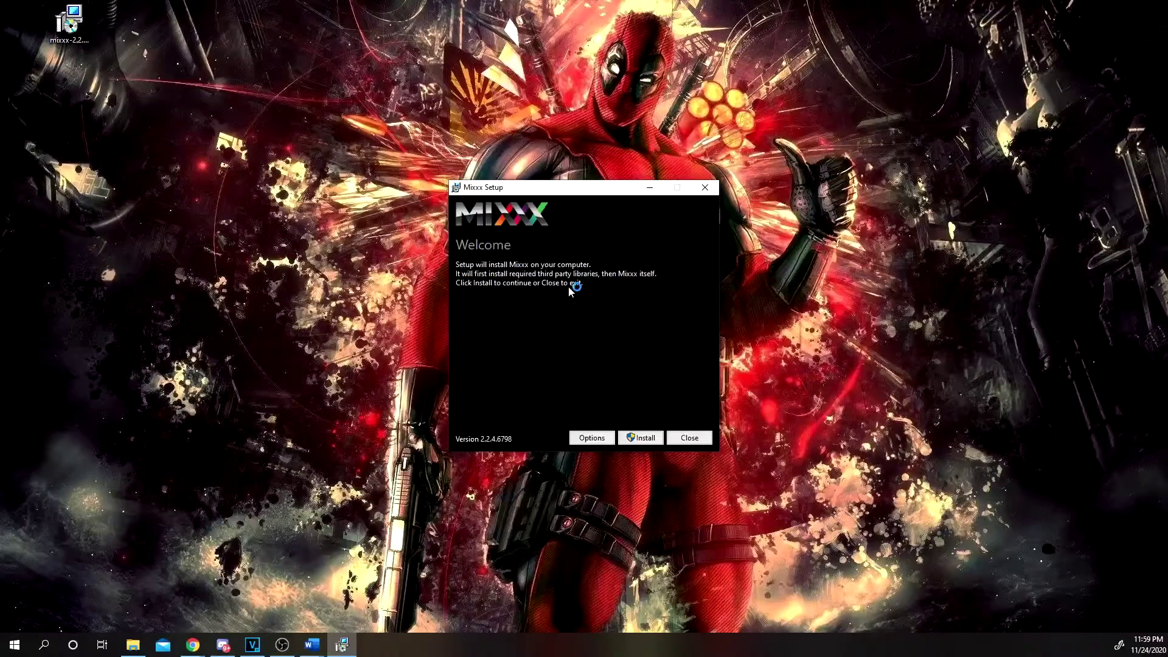
left_click(642, 439)
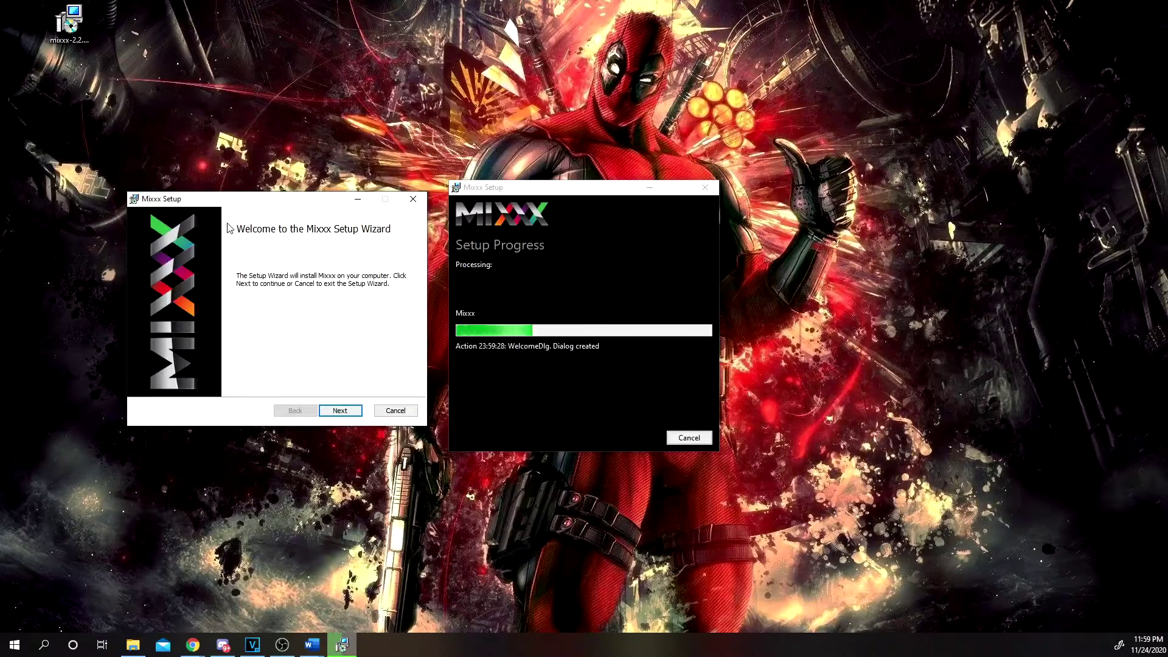
left_click(340, 411)
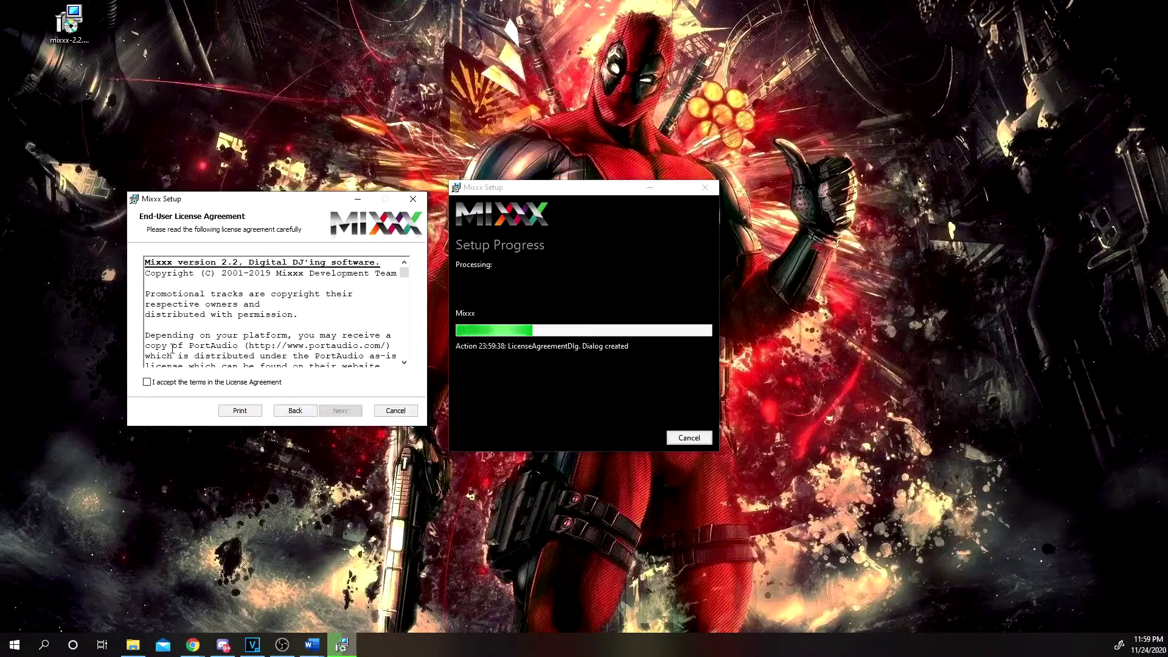
left_click(146, 382)
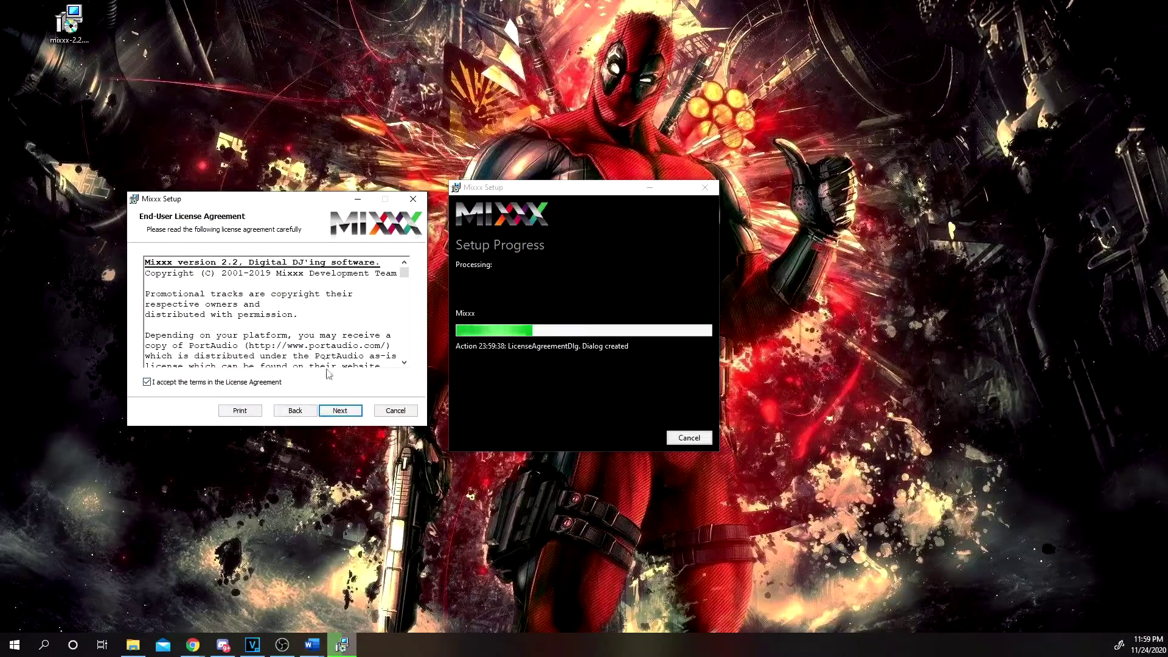
left_click(341, 411)
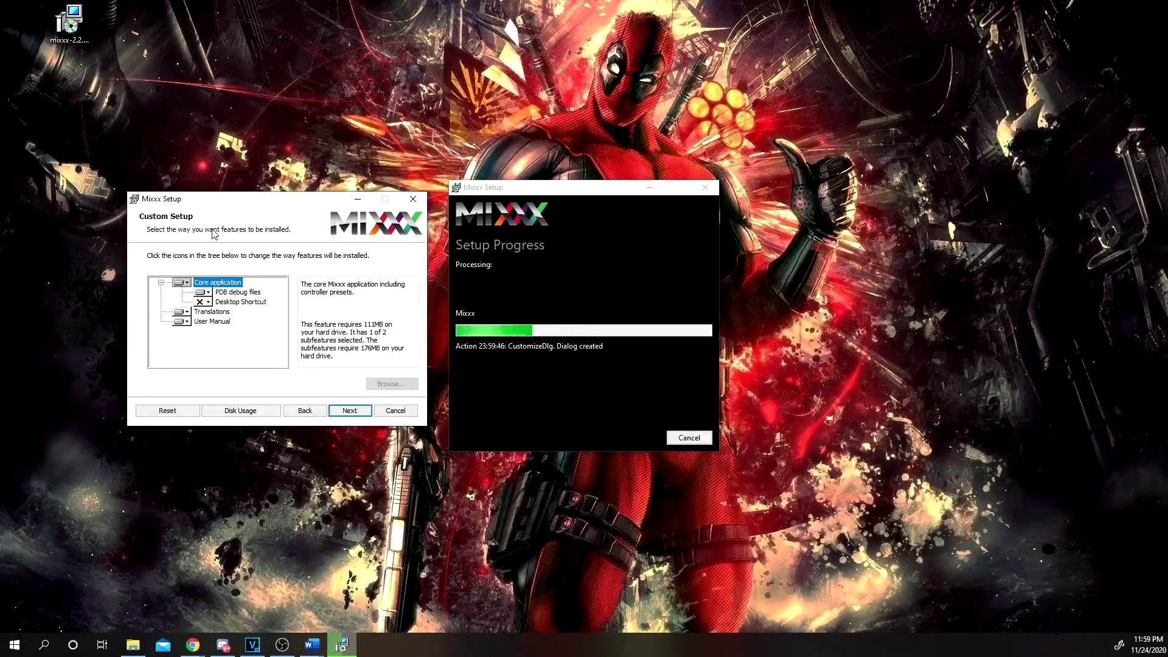
Install Mixxx with the default feature selection, without a desktop shortcut, and finish the setup wizard.
left_click(203, 305)
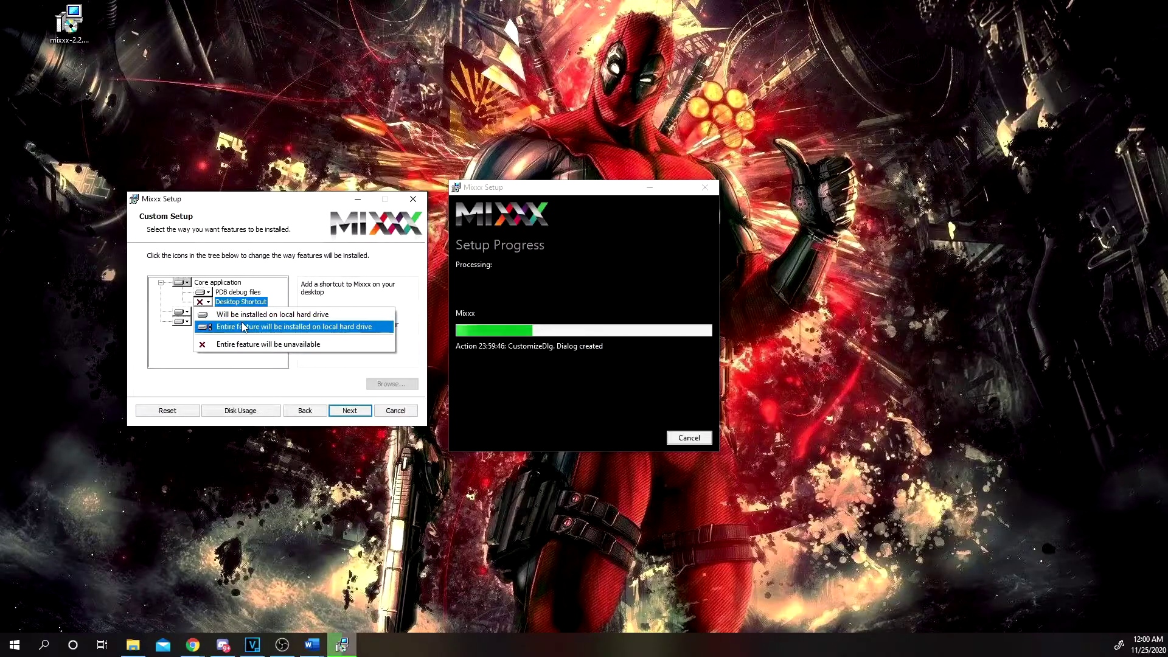
left_click(285, 299)
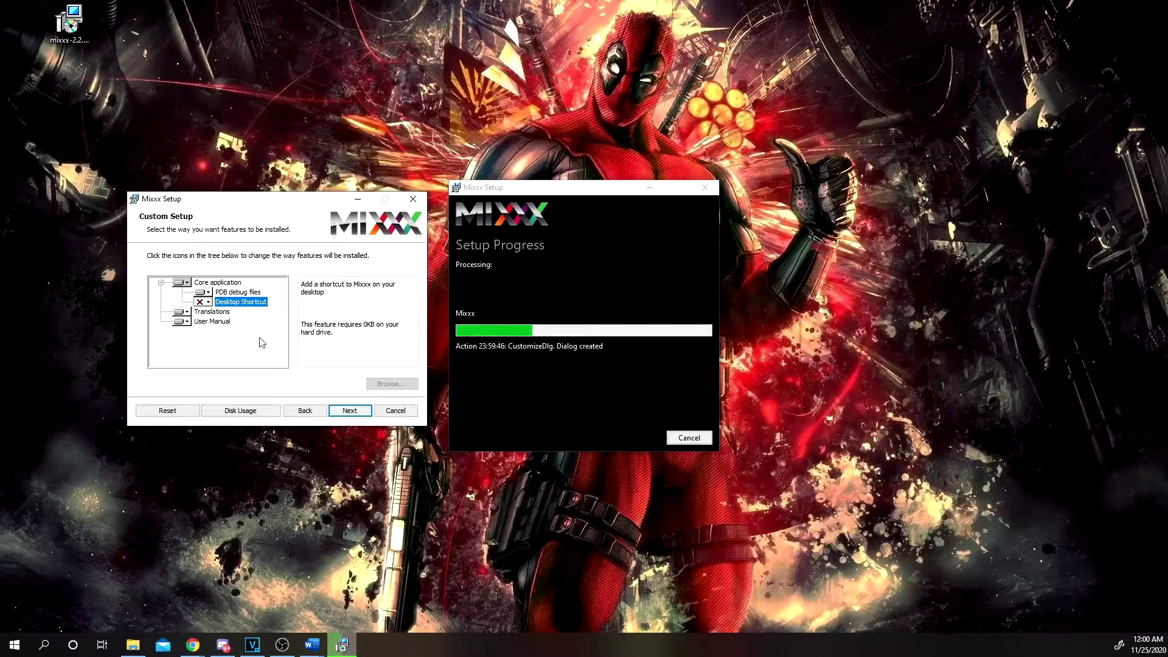
left_click(348, 411)
left_click(345, 412)
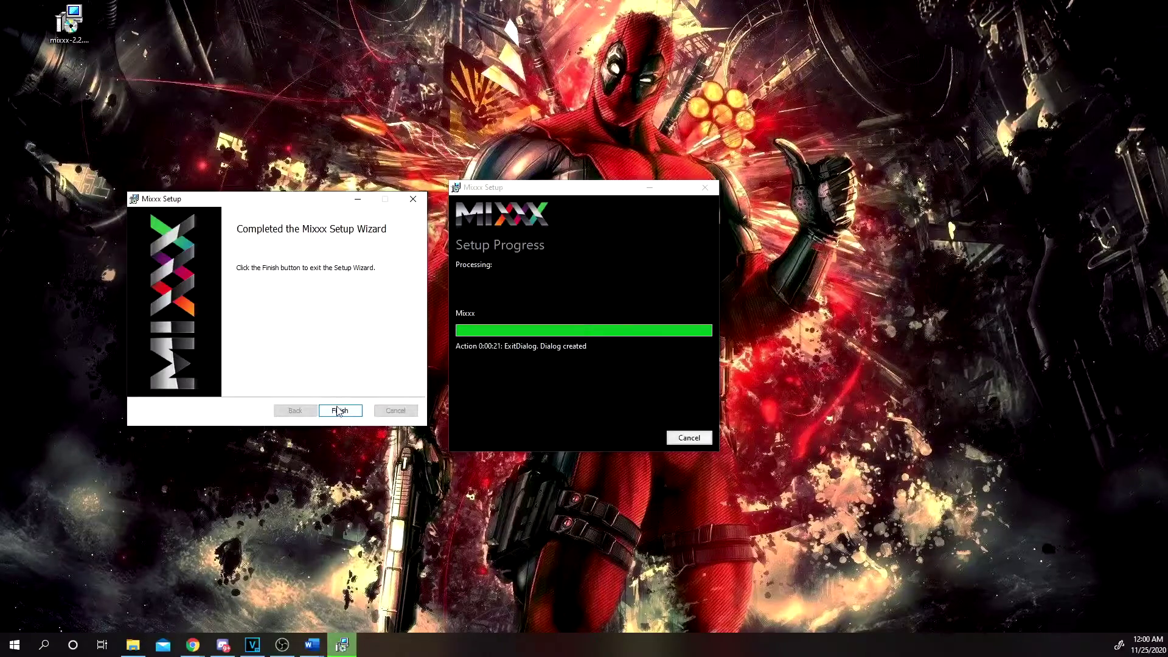
left_click(339, 411)
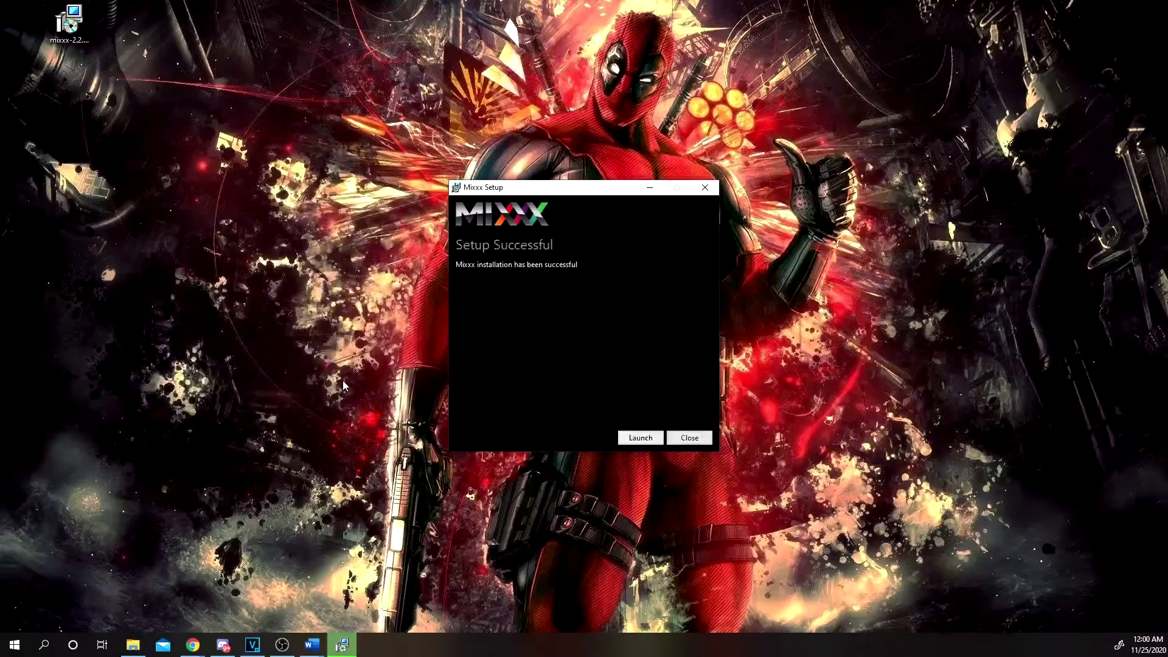
Launch Mixxx, skipping the music library directory choice and continuing without any output devices.
left_click(656, 438)
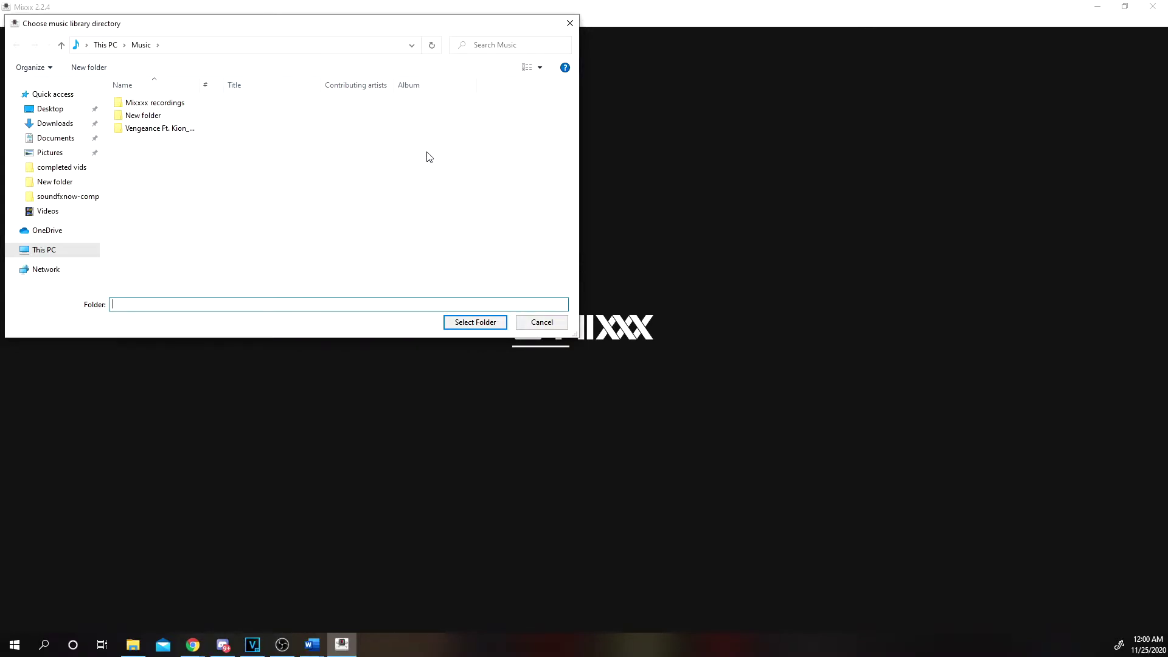
left_click(561, 327)
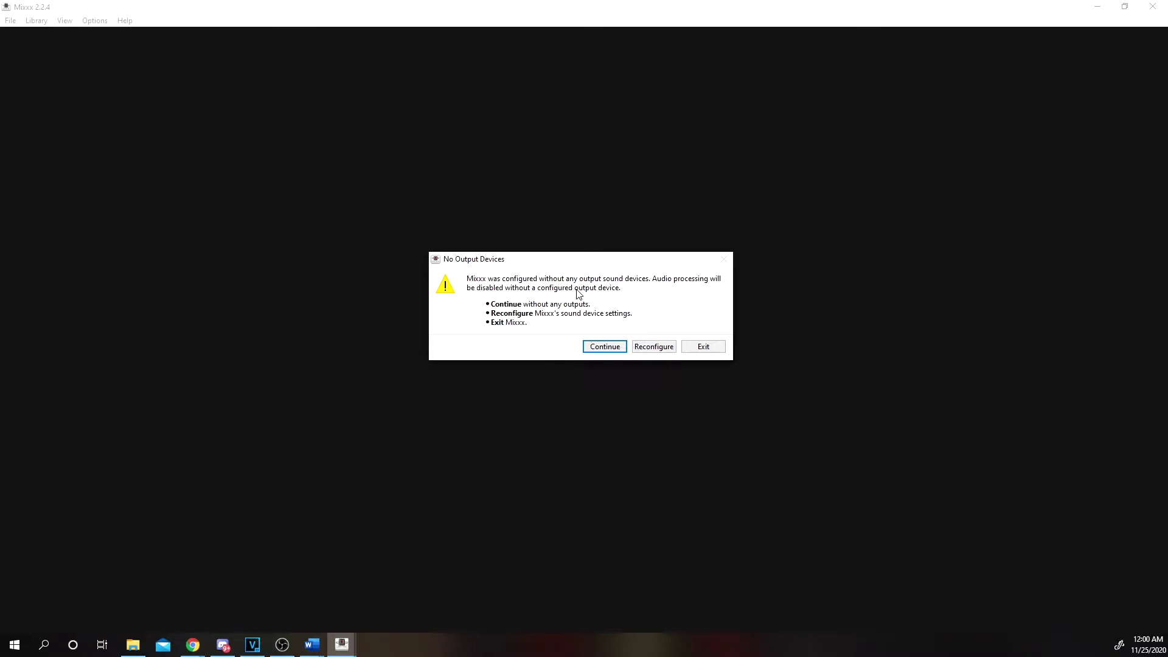
left_click(616, 347)
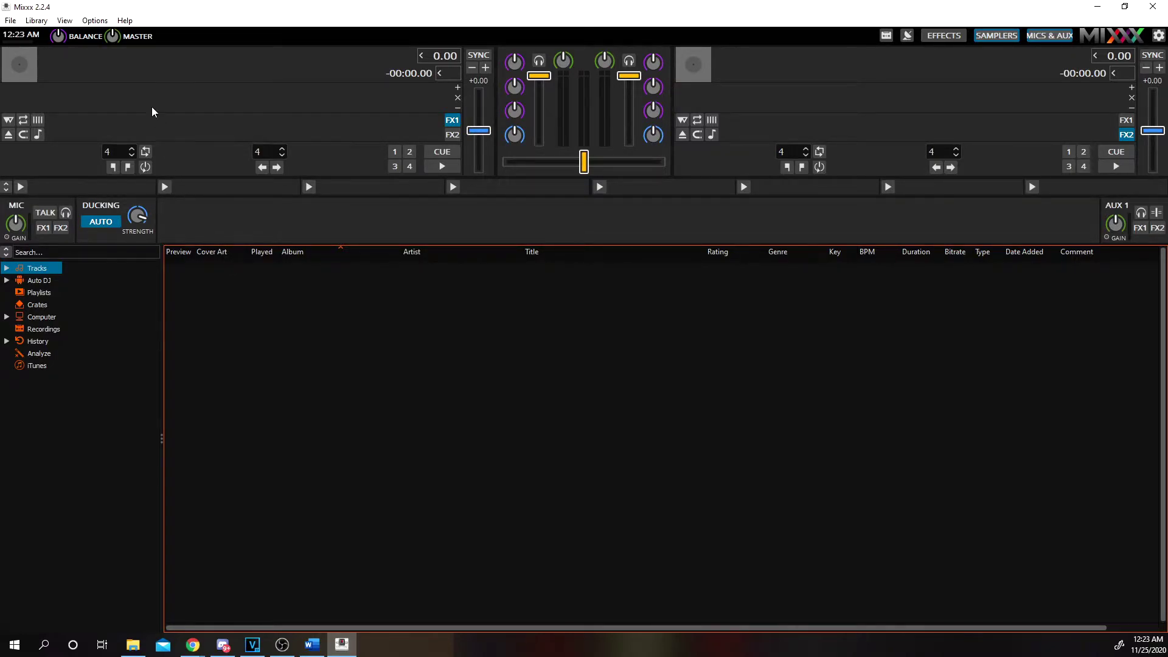
Open the sound hardware preferences and set the Sound API to MME.
left_click(97, 20)
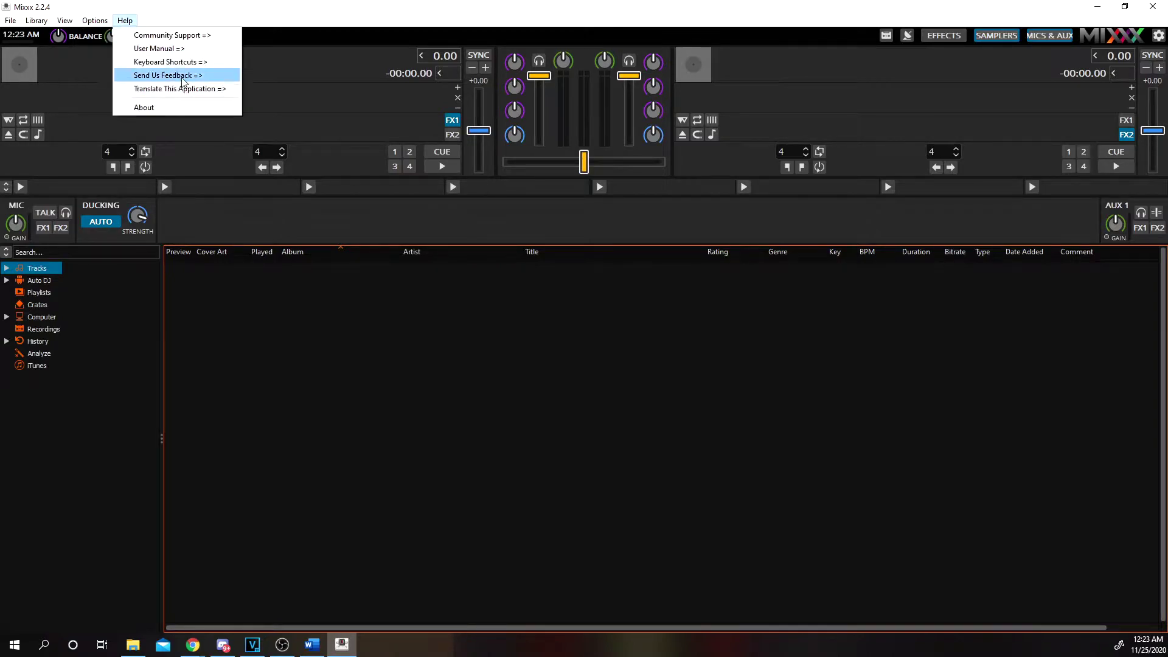
left_click(111, 106)
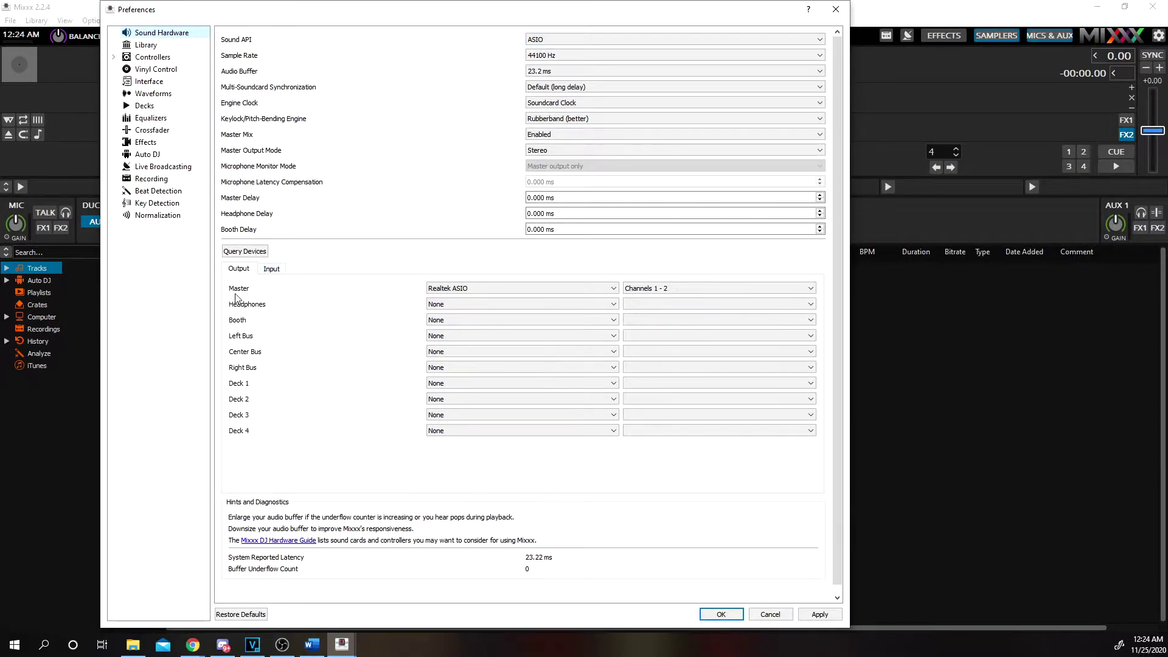
left_click(468, 294)
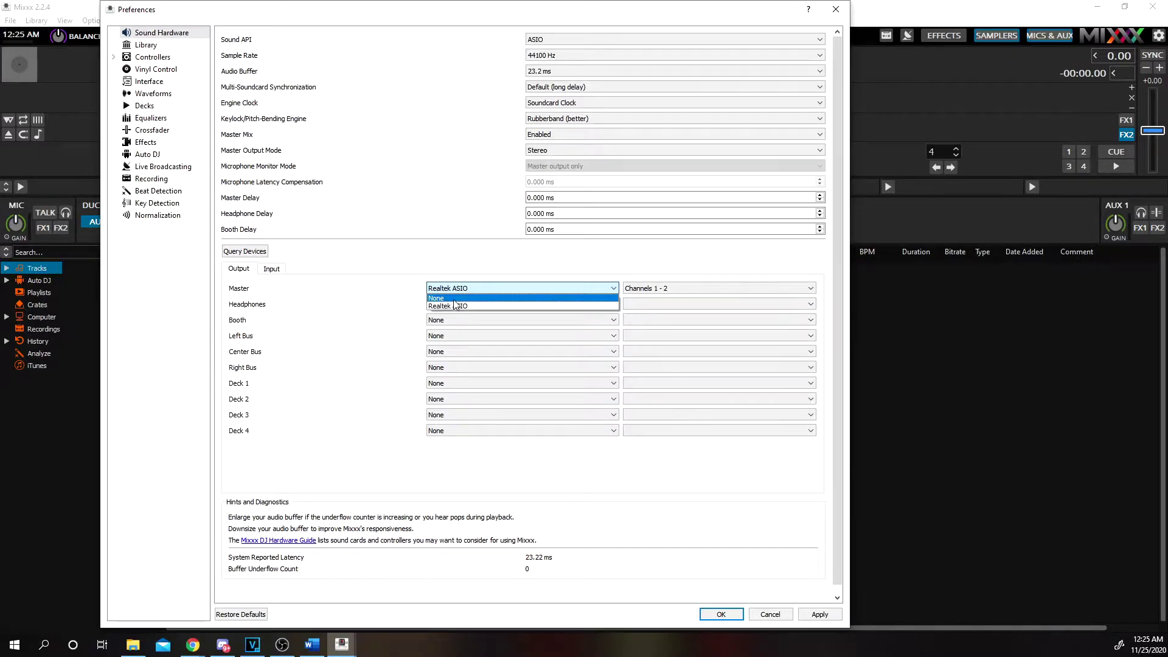
left_click(435, 177)
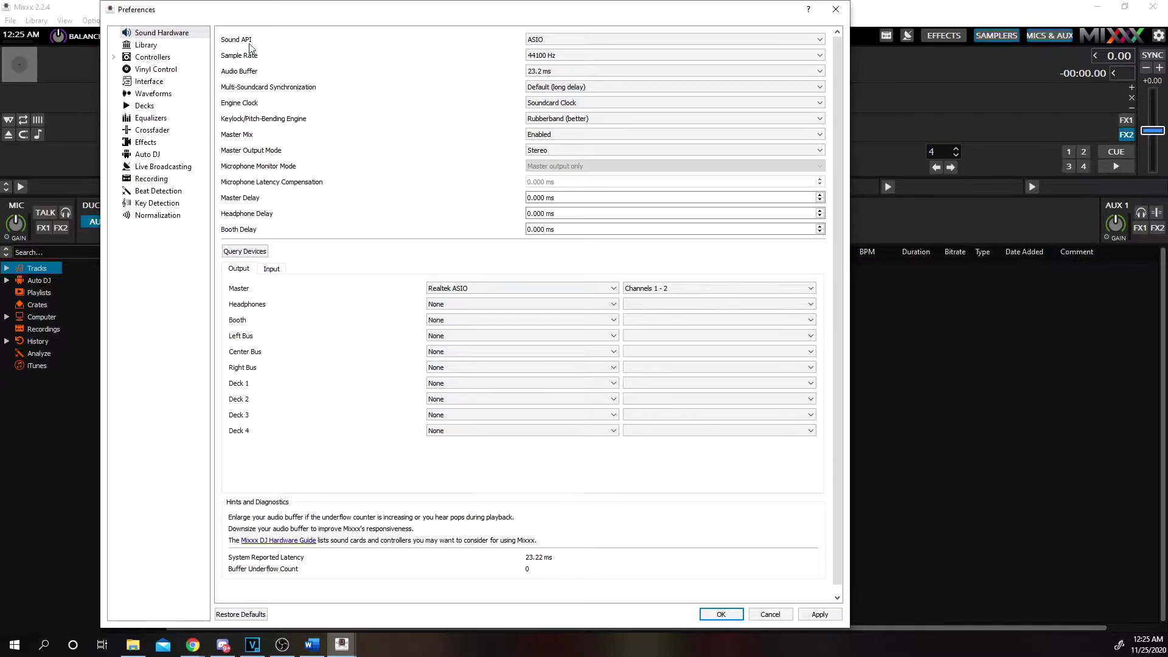
left_click(625, 41)
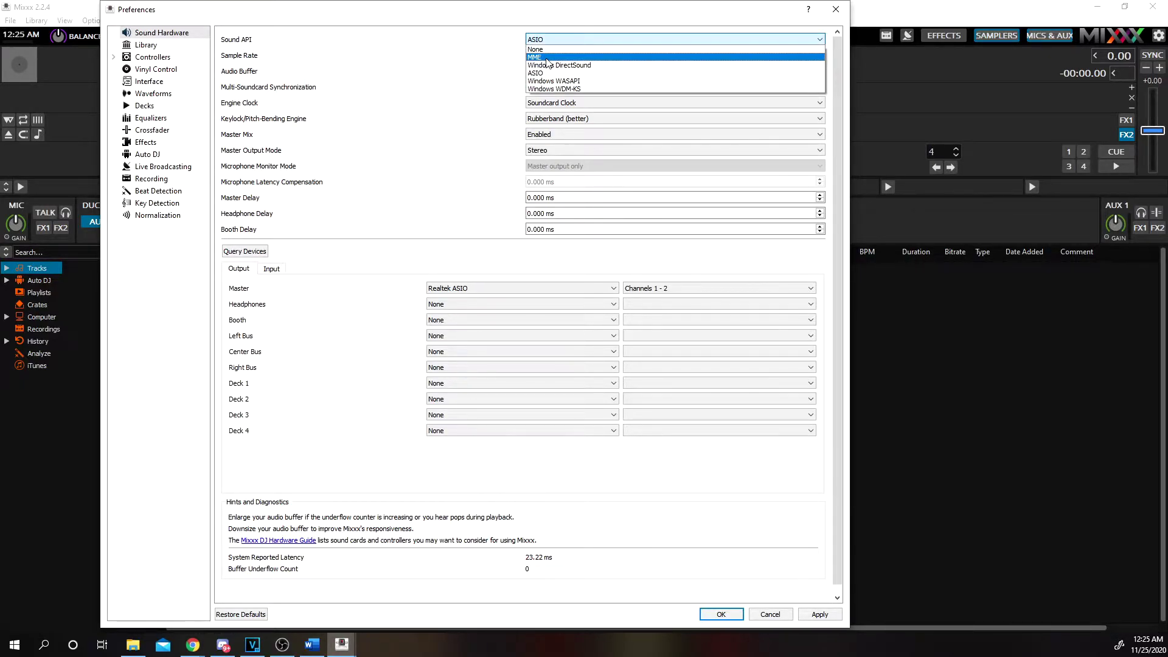
left_click(547, 57)
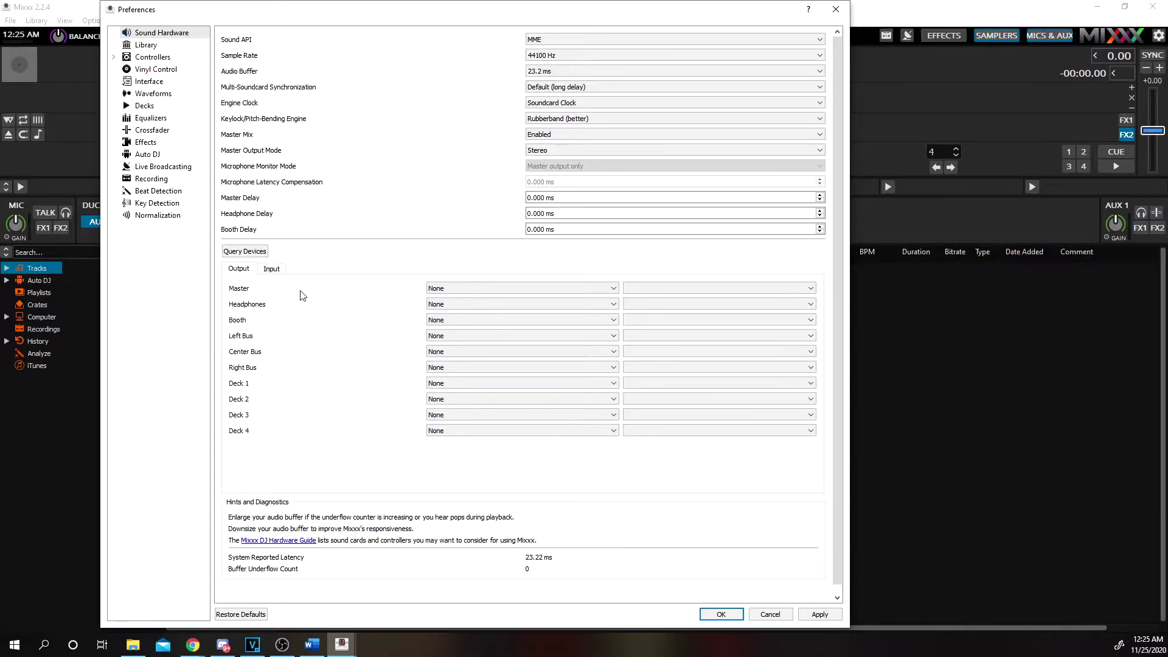
Assign Headset Earphone (5- Astro MixA as the Master output and Microphone (Blue Snowball) as the Microphone 1 input.
left_click(477, 290)
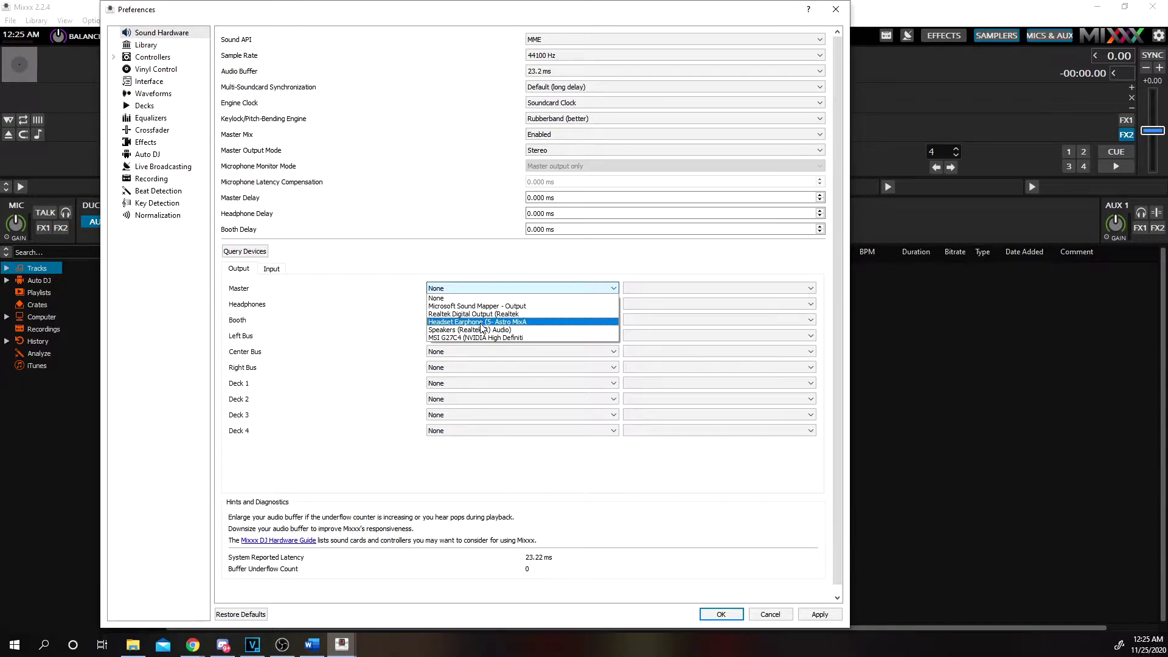
left_click(472, 322)
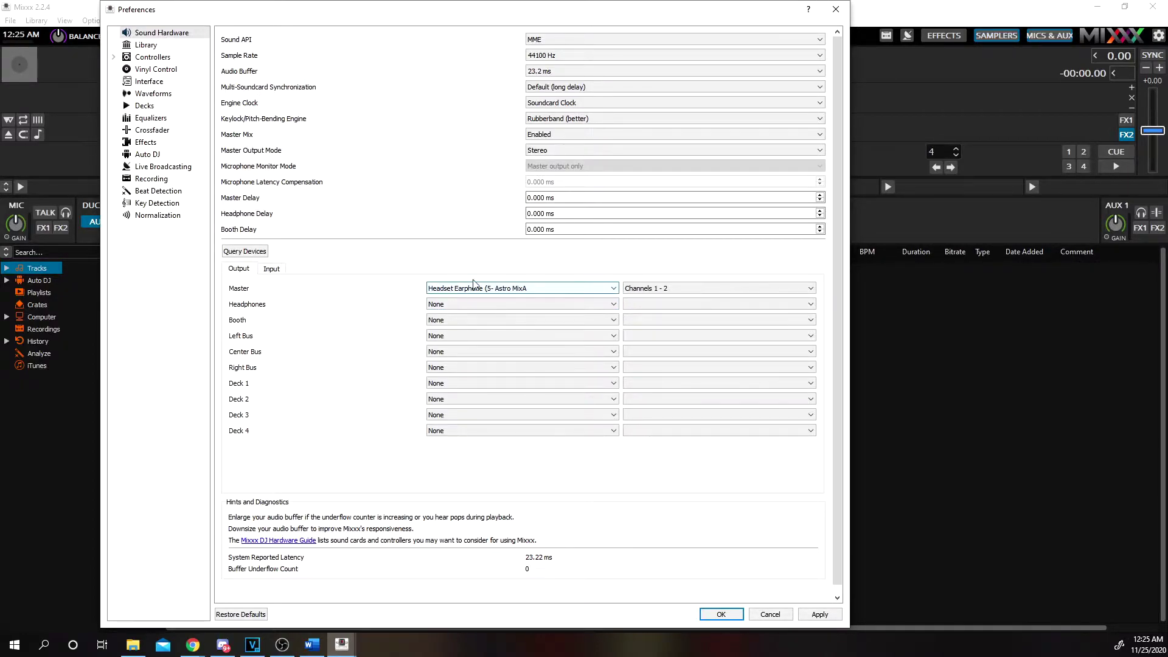
left_click(271, 269)
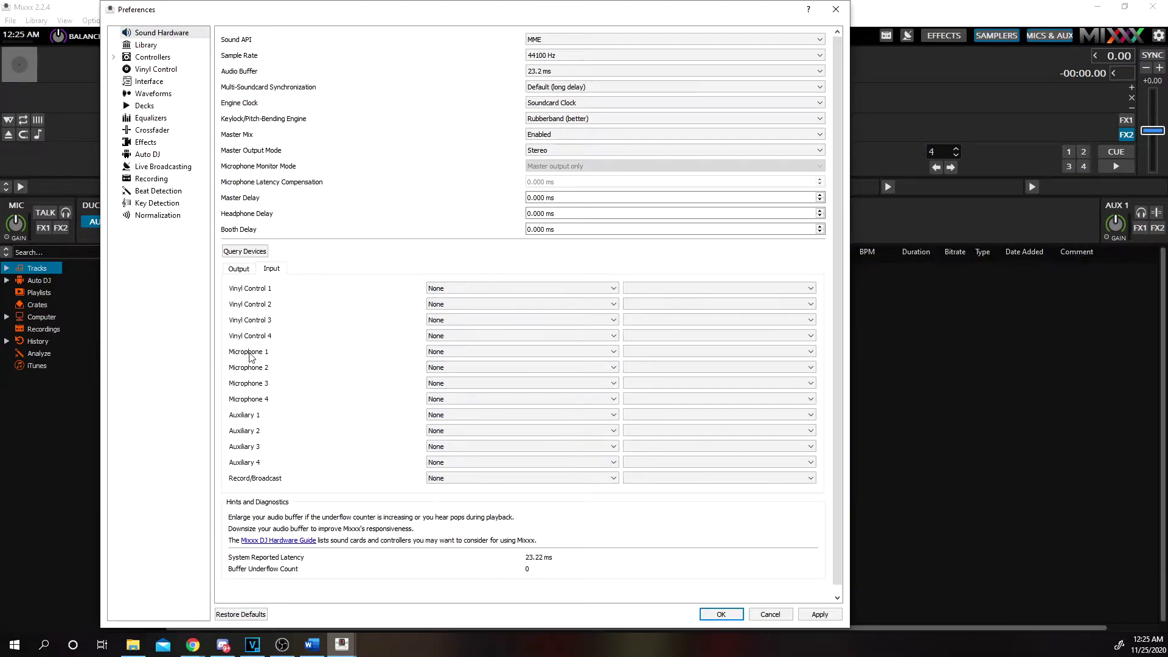
left_click(466, 352)
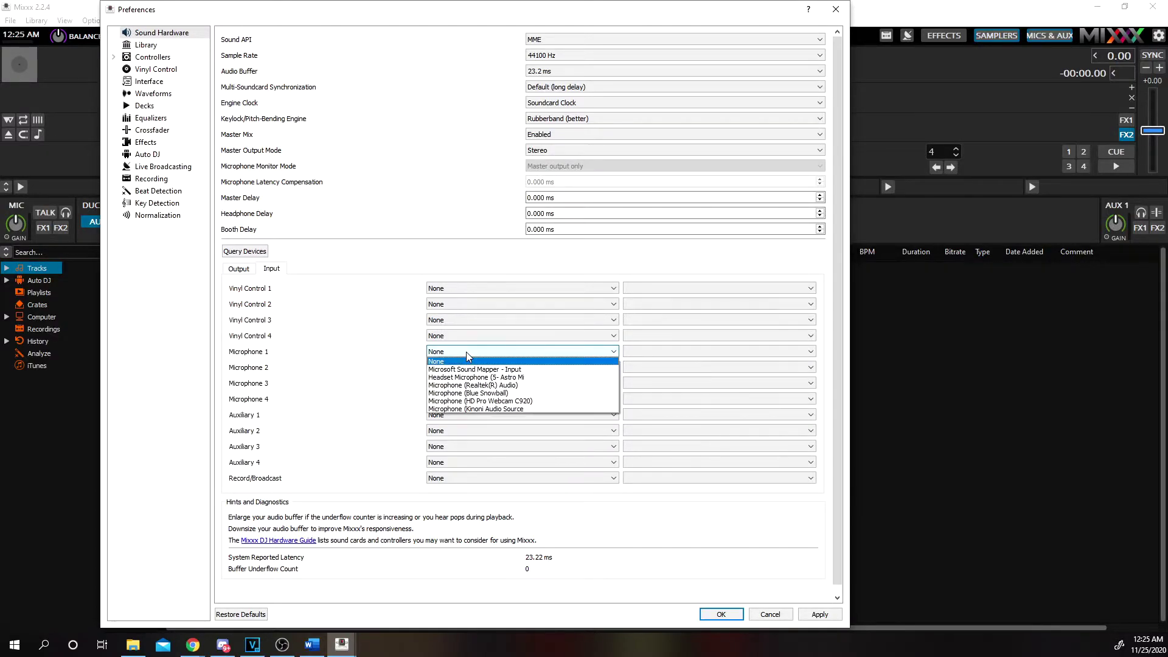
left_click(486, 392)
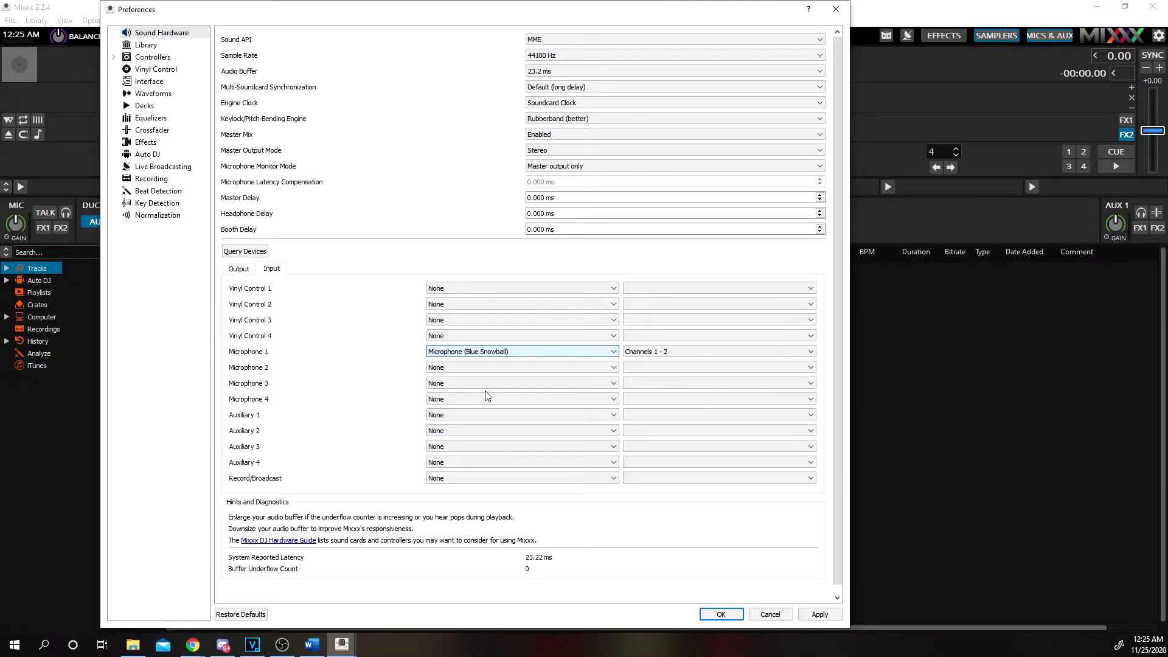
Add "New folder" from the Music folder to the music directories in the Library preferences.
left_click(146, 45)
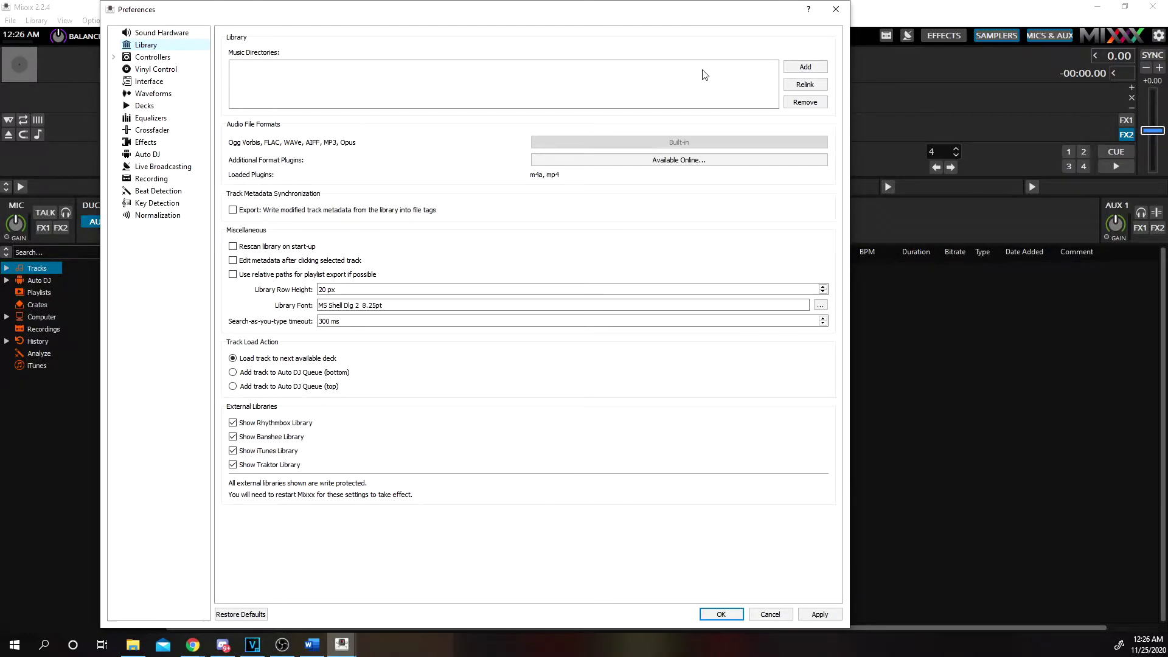
left_click(817, 69)
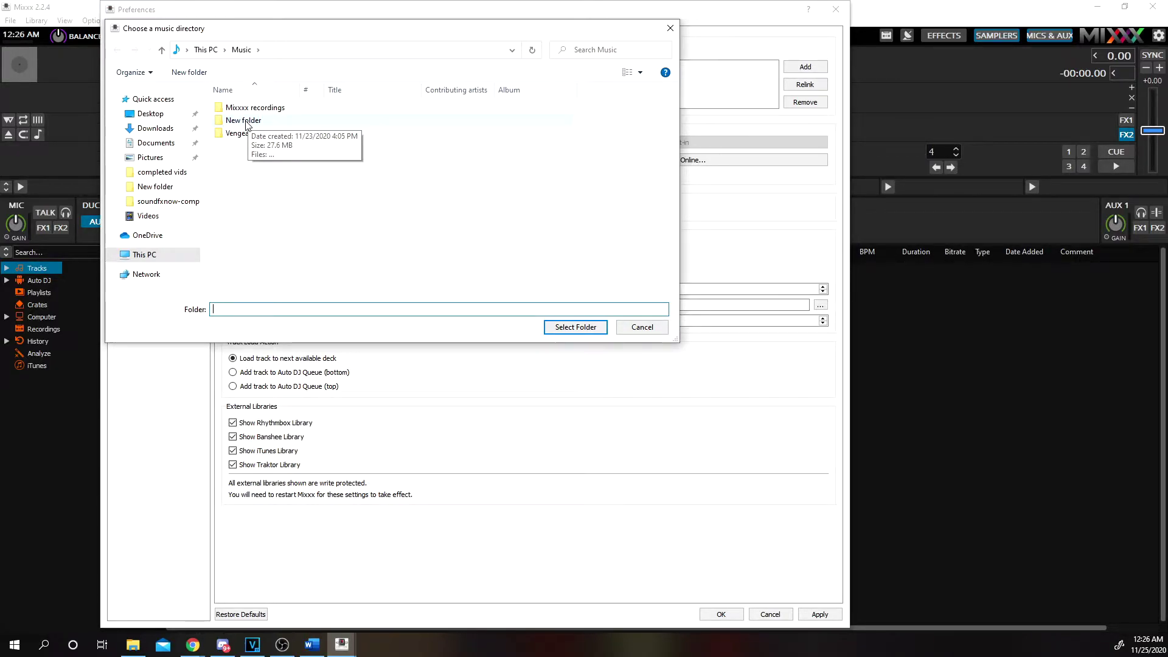
left_click(247, 120)
left_click(576, 326)
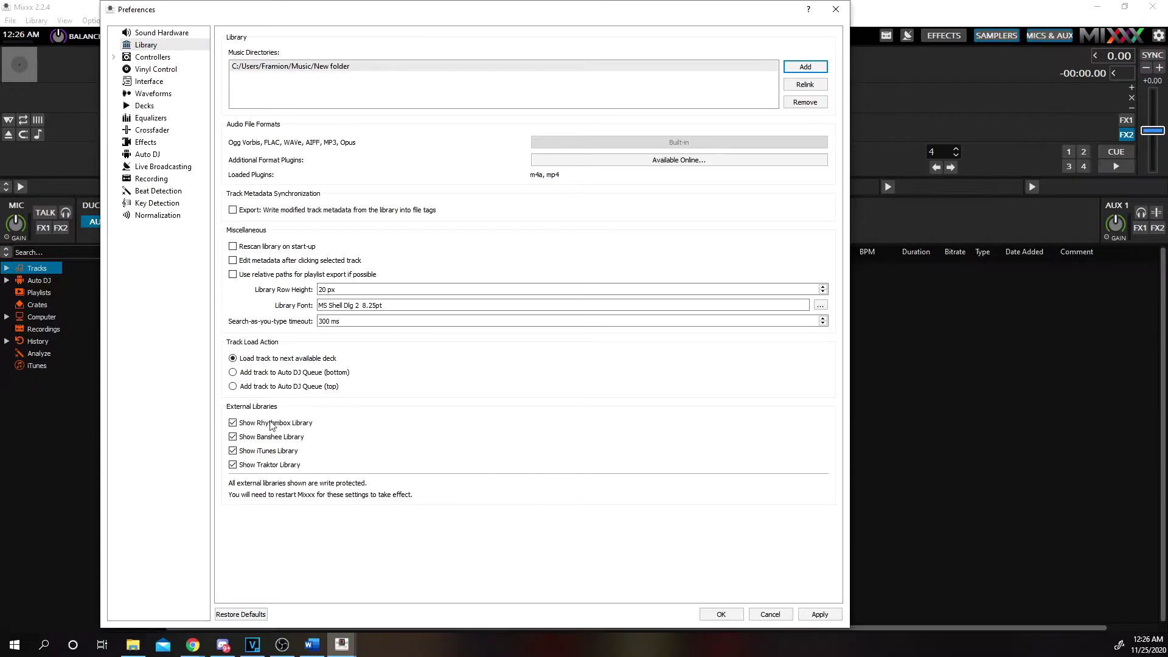
Preview the LateNight skin in the Interface preferences and return the skin to Deere (64 Samplers).
left_click(149, 80)
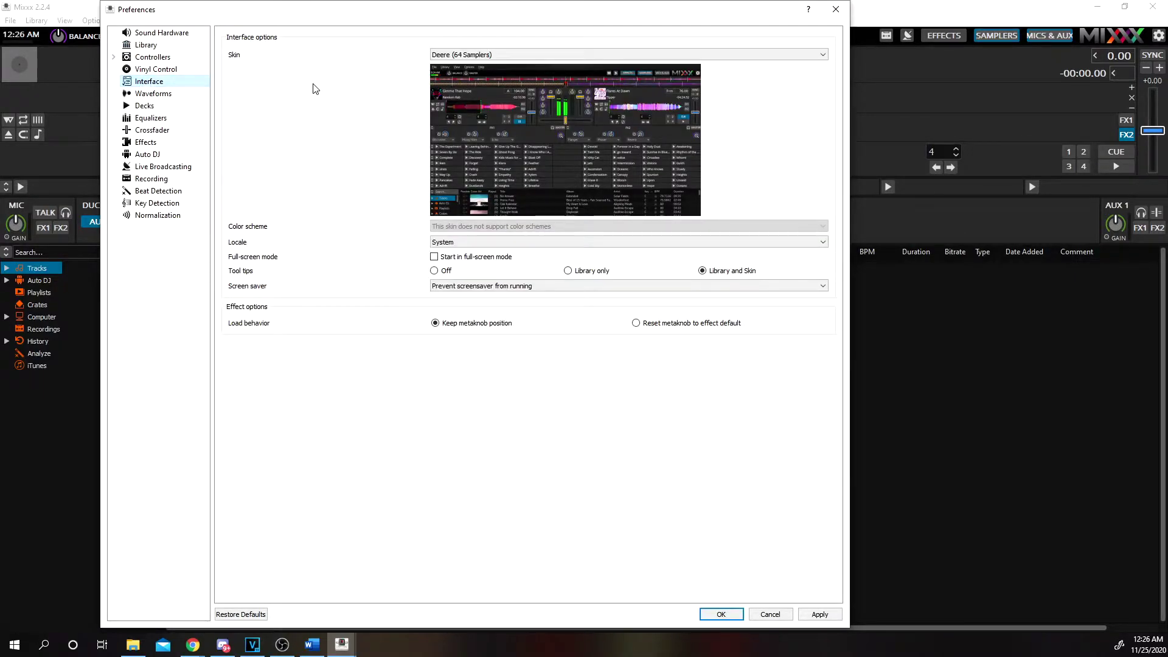
left_click(457, 56)
left_click(445, 79)
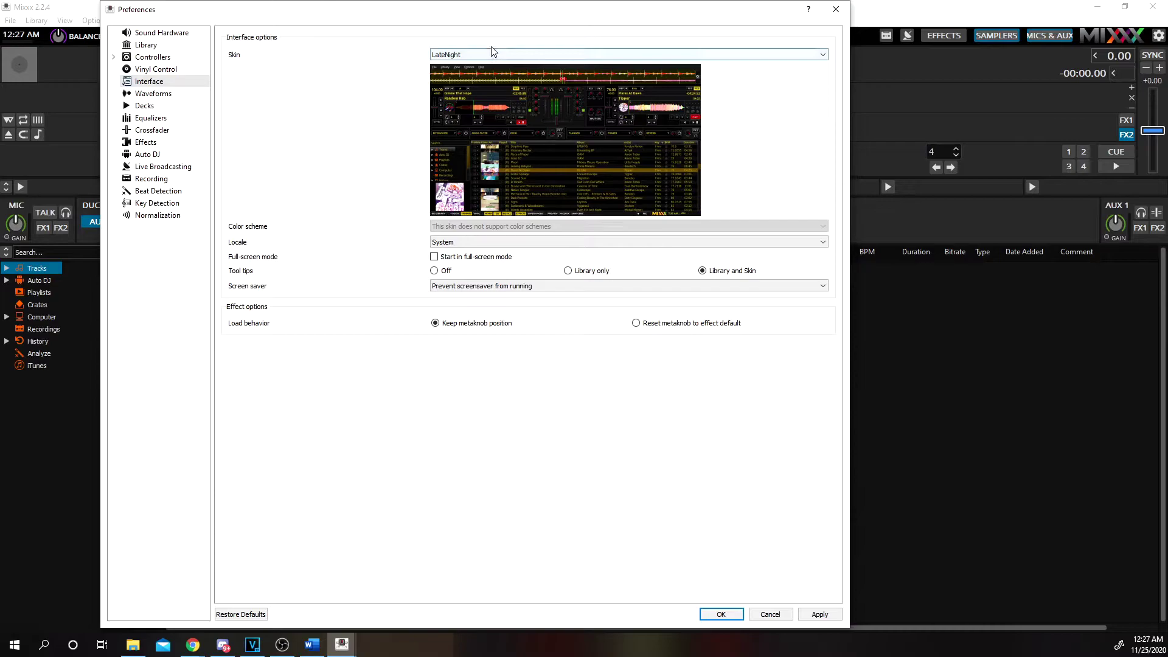
left_click(492, 54)
left_click(487, 96)
left_click(496, 56)
left_click(473, 71)
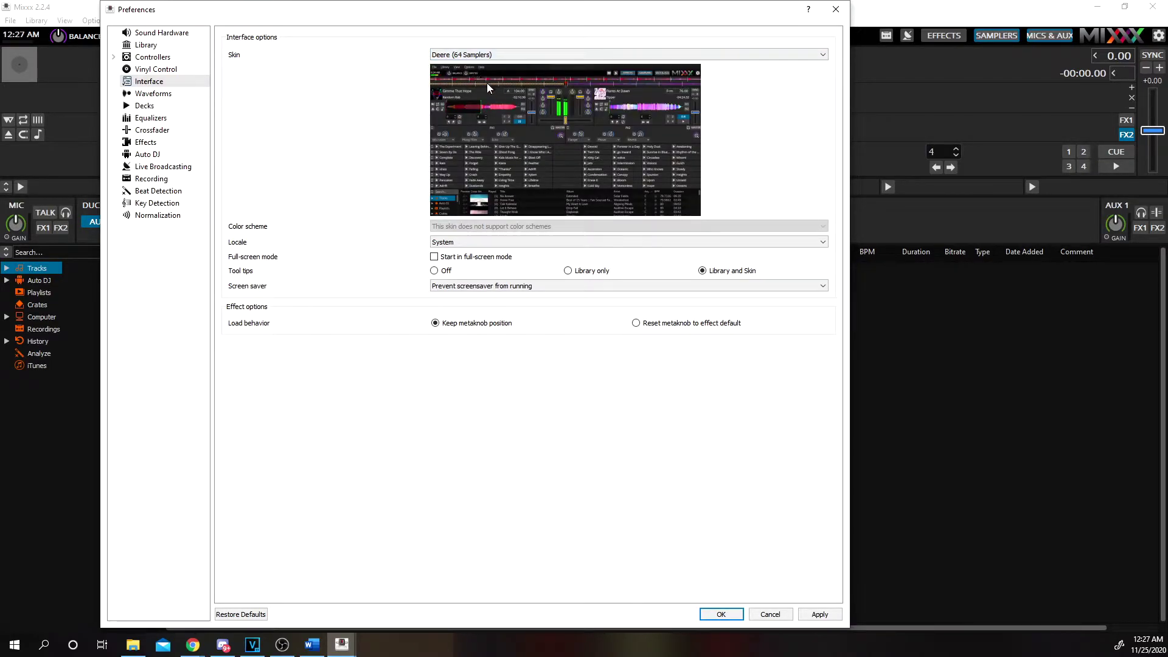
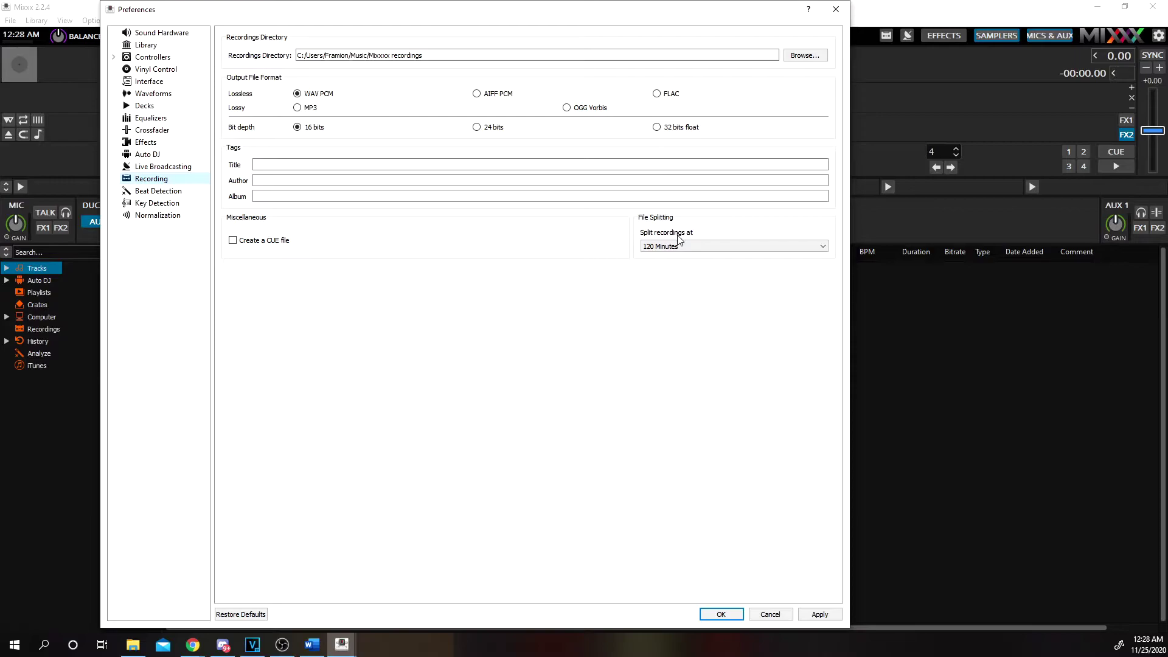
Set recordings to split at 4 GB in the Recording preferences.
left_click(690, 248)
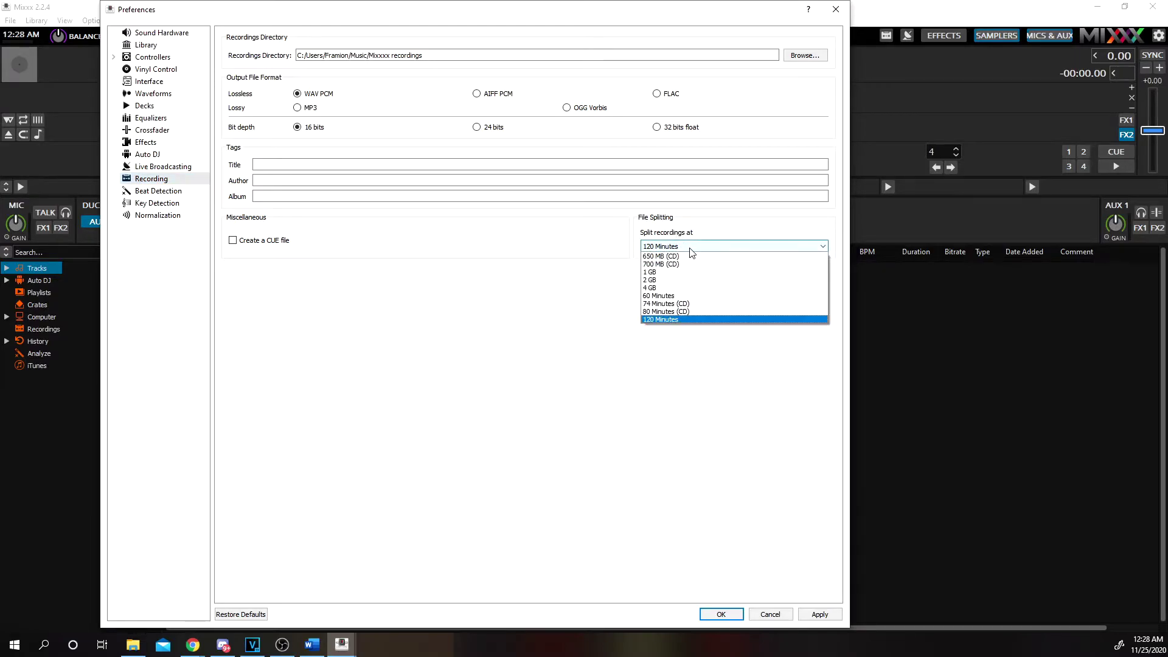
left_click(654, 288)
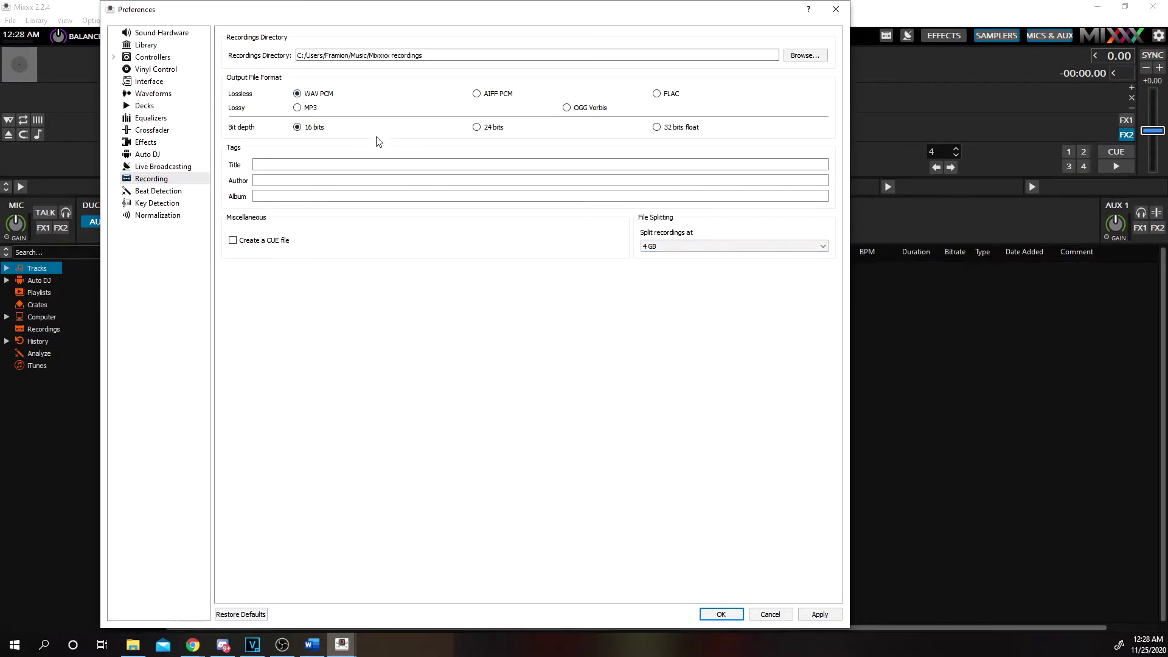
Set recordings to split at 120 Minutes, save the preferences and rescan the library for the added music directory.
left_click(702, 248)
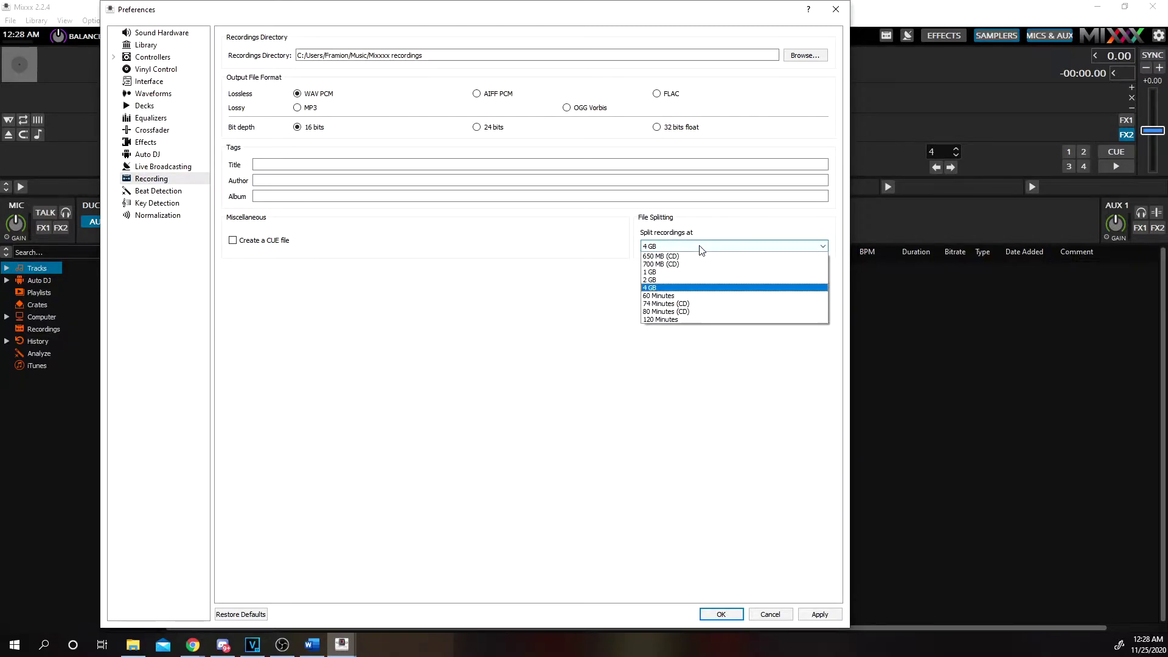
left_click(660, 319)
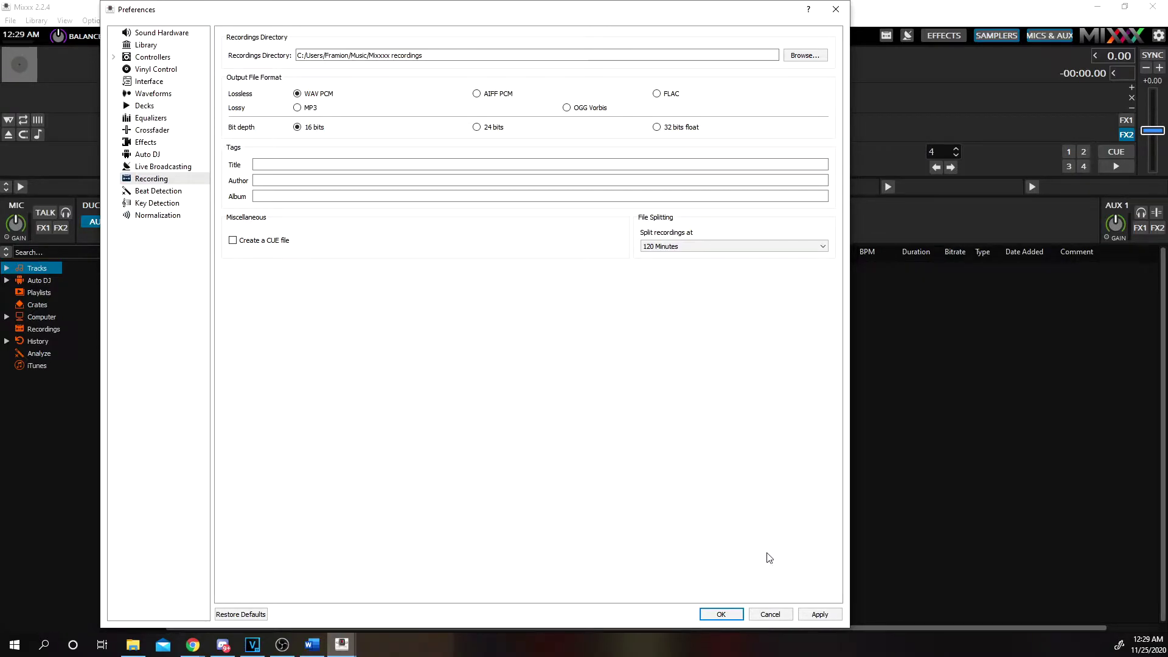
left_click(825, 616)
left_click(720, 615)
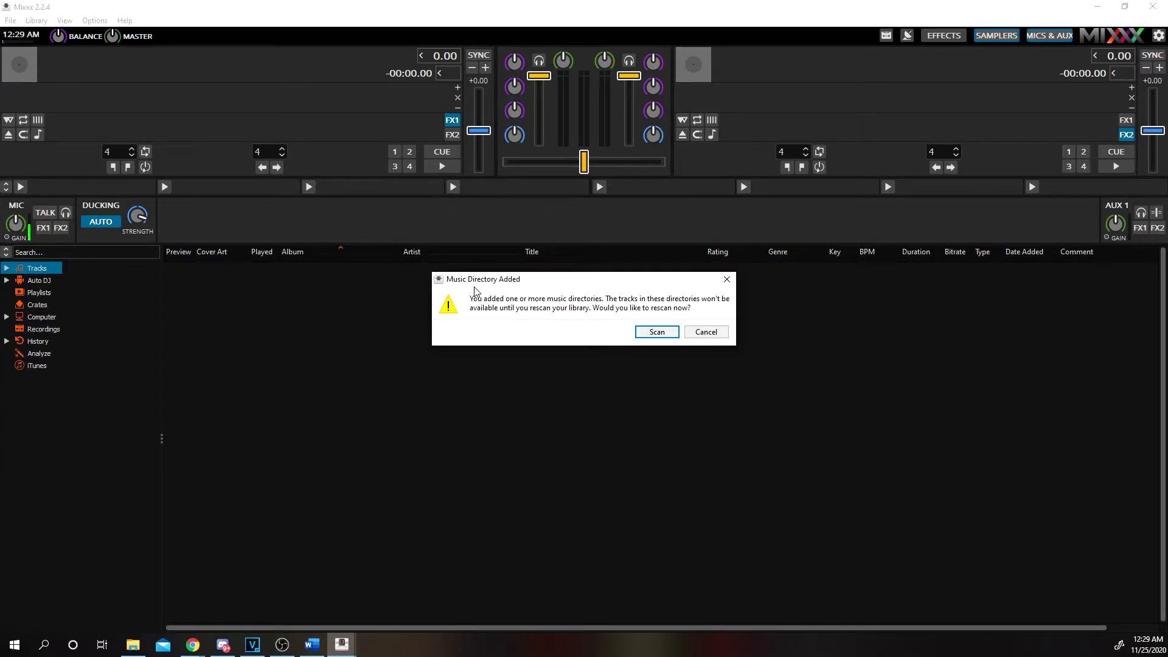
left_click(652, 331)
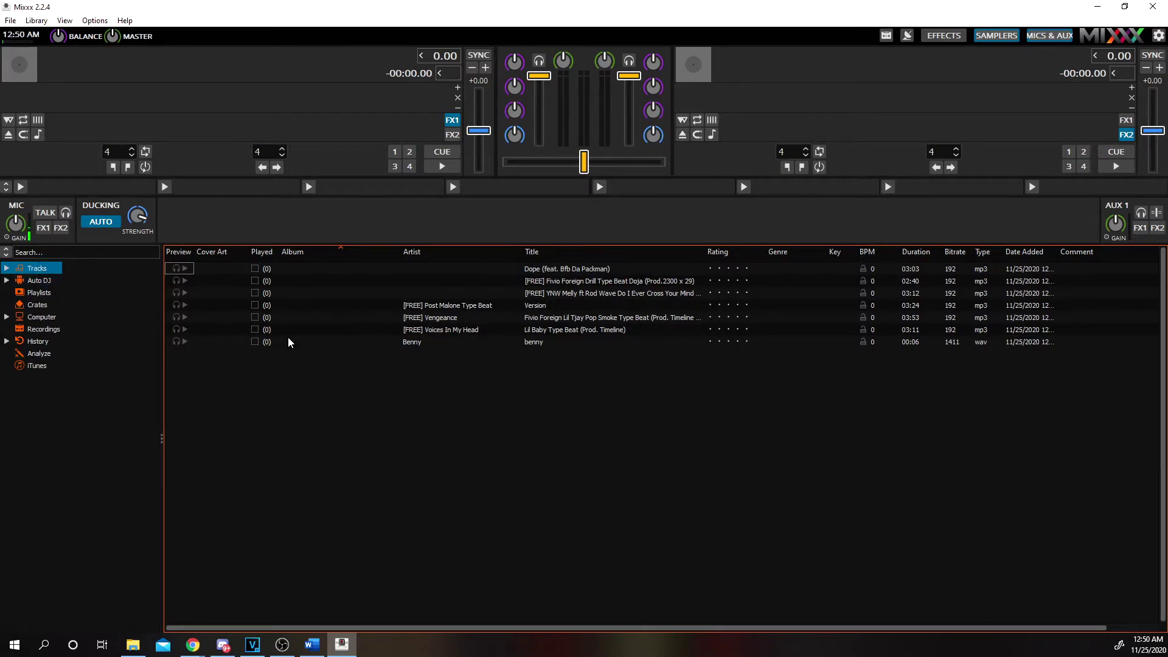
Look through the Auto DJ, Playlists, Crates, Computer, Recordings, History and Analyze sections of the library.
left_click(40, 280)
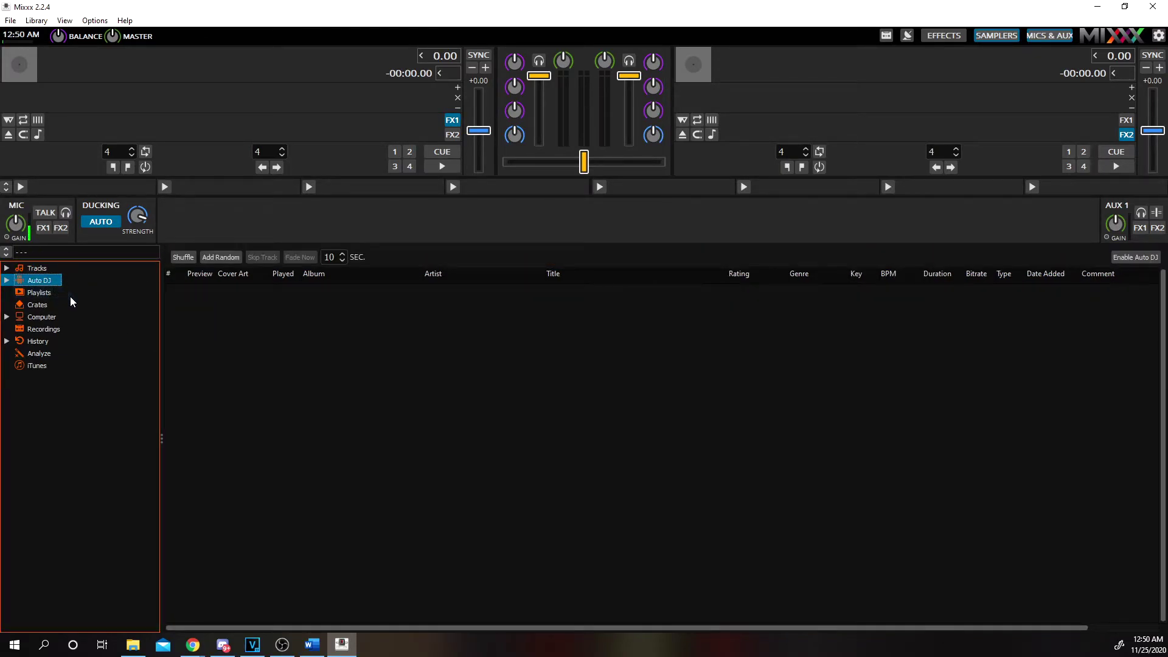
left_click(38, 294)
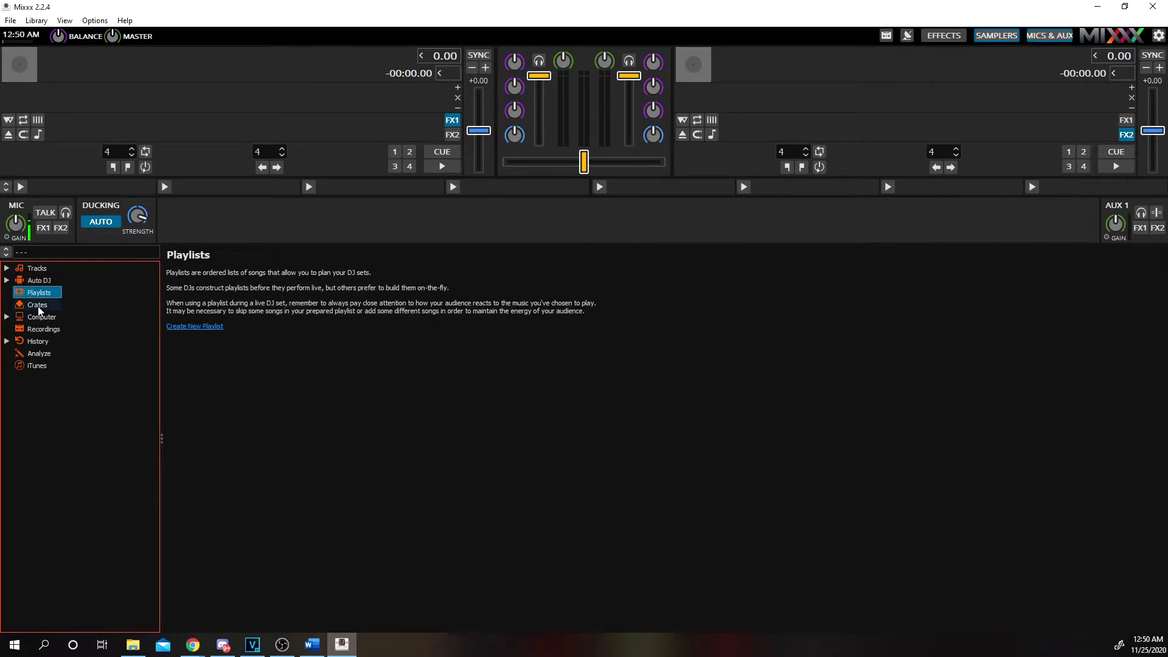
left_click(39, 305)
left_click(43, 321)
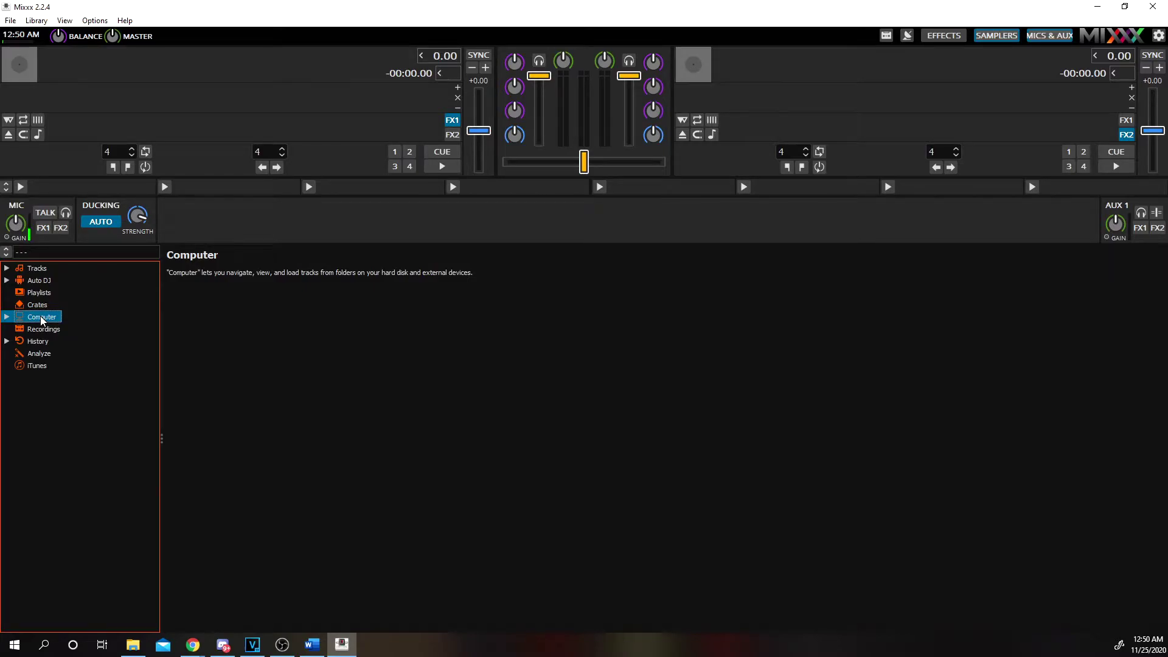
left_click(37, 270)
left_click(39, 315)
left_click(7, 316)
left_click(19, 336)
left_click(31, 346)
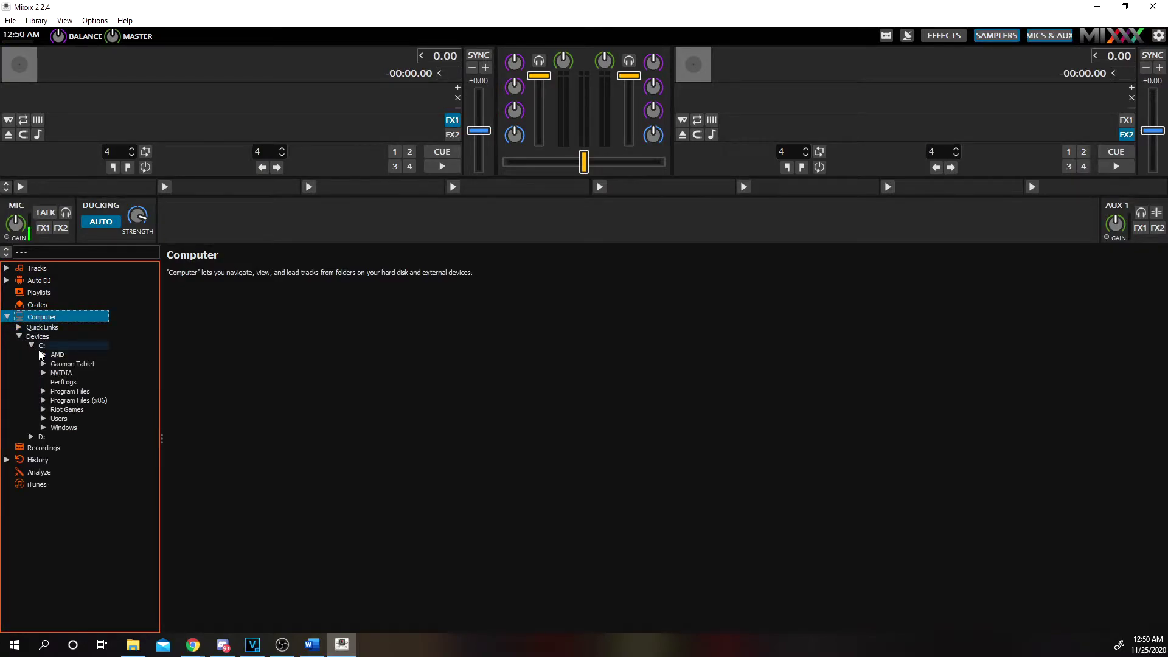
left_click(8, 317)
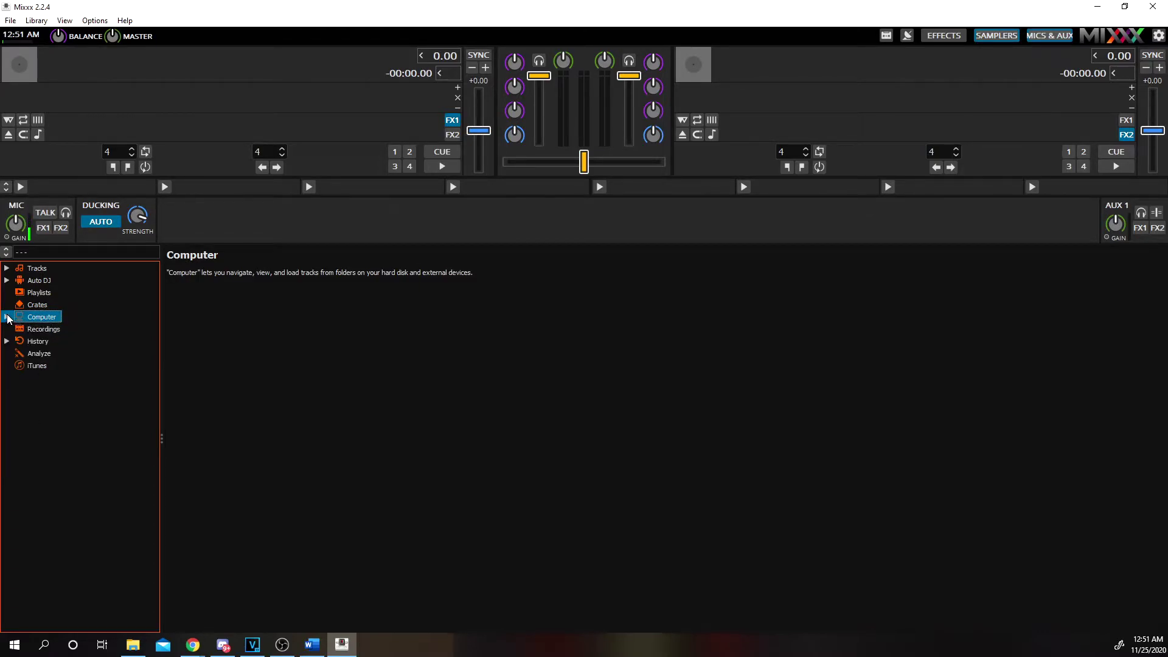
left_click(43, 330)
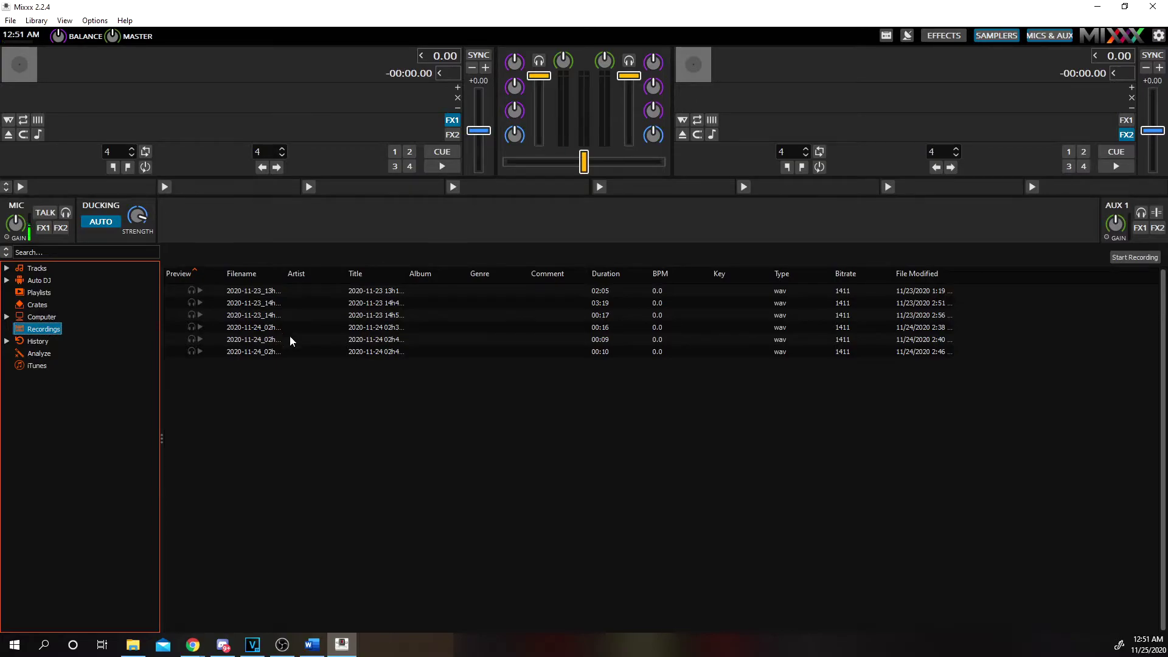
left_click(37, 341)
left_click(35, 355)
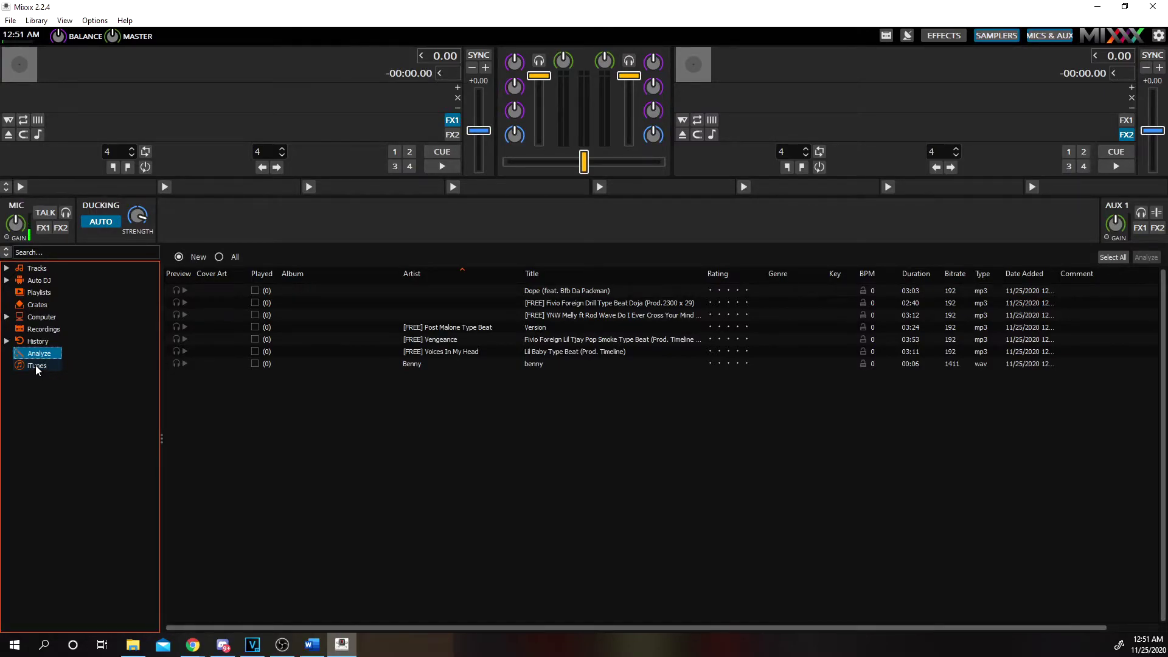
Load the "[FREE] Fivio Foreign Drill Type Beat Doja" track into deck 1, play it with the deck's volume lowered to about halfway, and pause it.
left_click(37, 268)
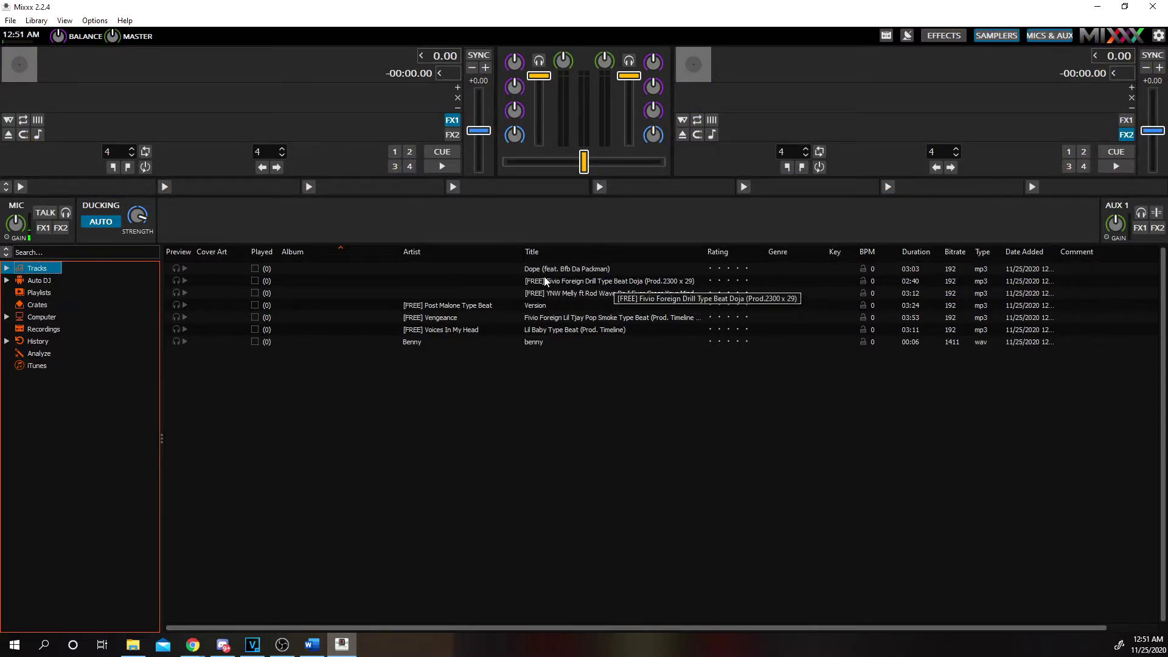
left_click_drag(590, 283, 328, 133)
left_click_drag(176, 79, 171, 90)
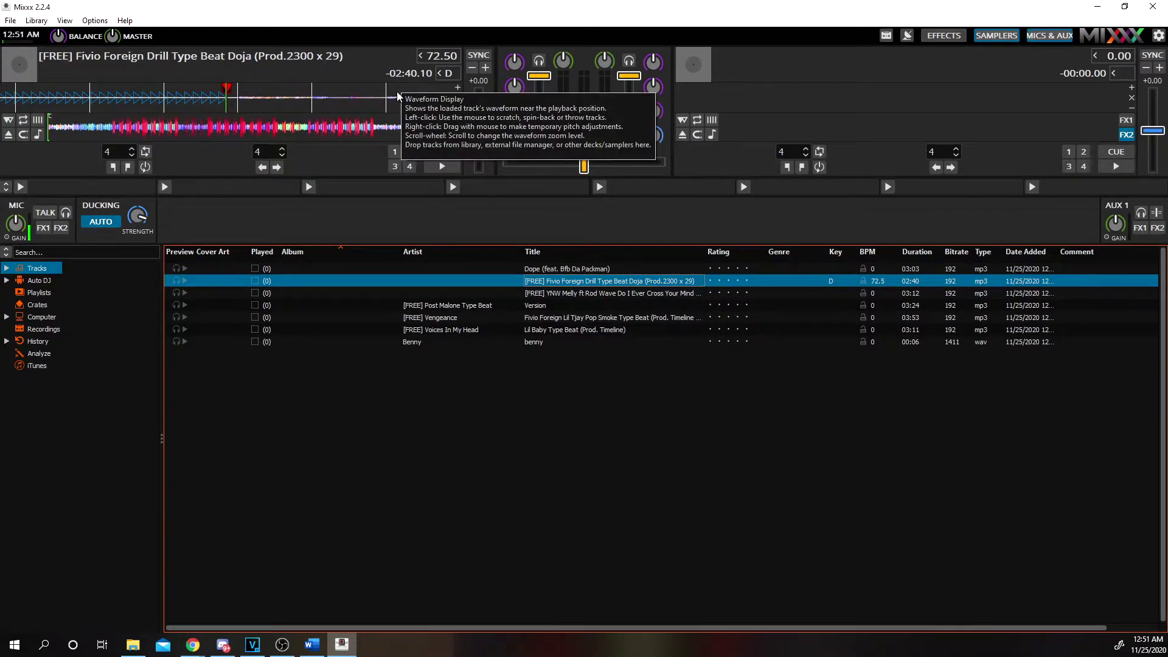
left_click(448, 166)
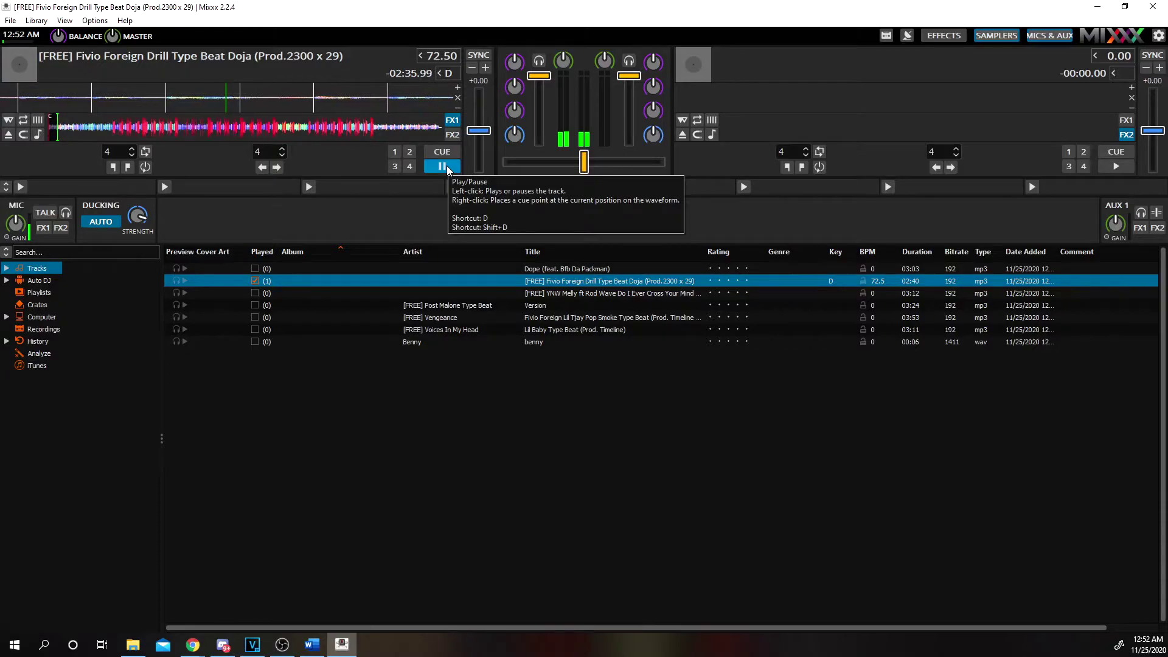
left_click_drag(539, 76, 546, 109)
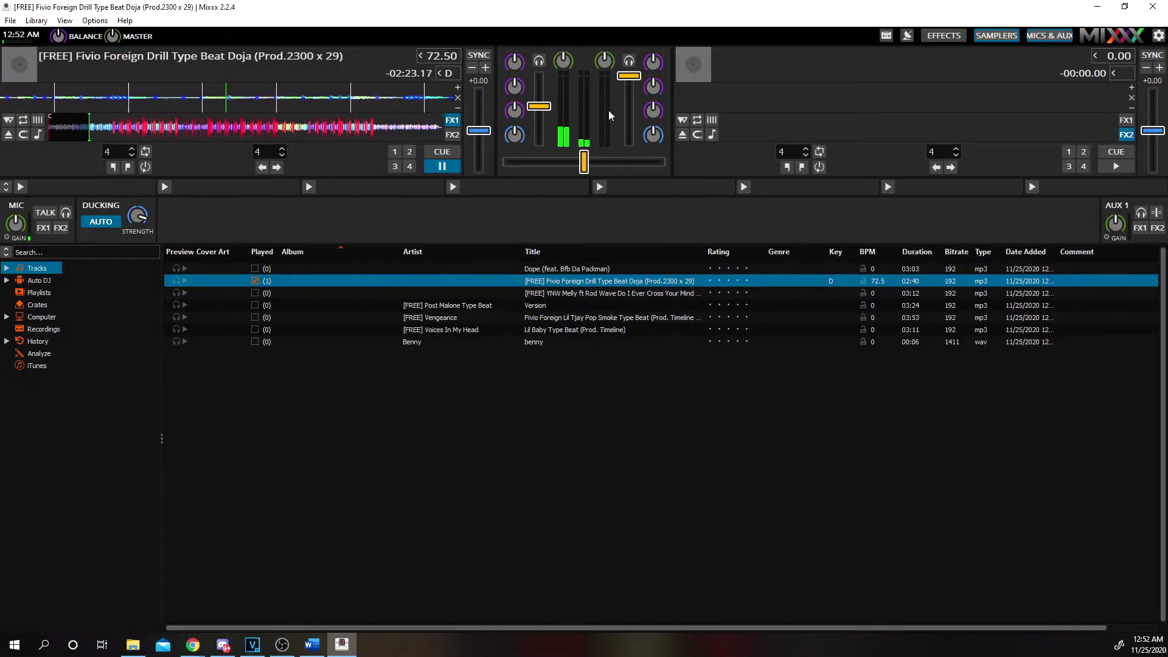
left_click(443, 164)
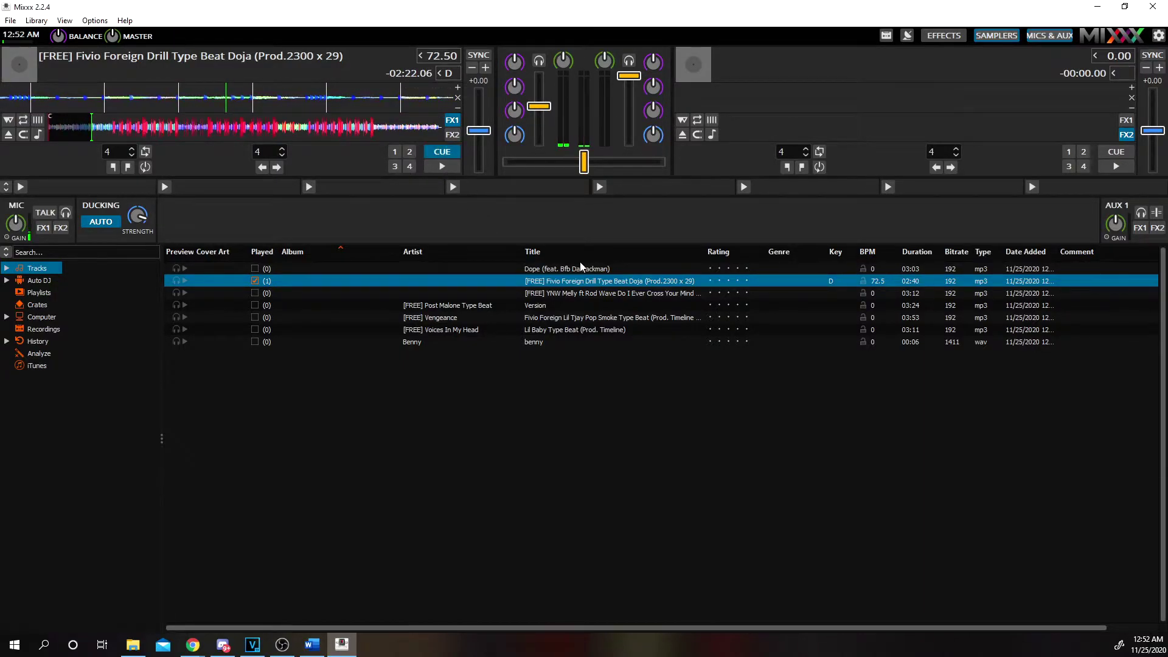
Load the "[FREE] YNW Melly ft Rod Wave Do I Ever Cross Your Mind" track into deck 2 and play it briefly.
left_click_drag(417, 293, 830, 101)
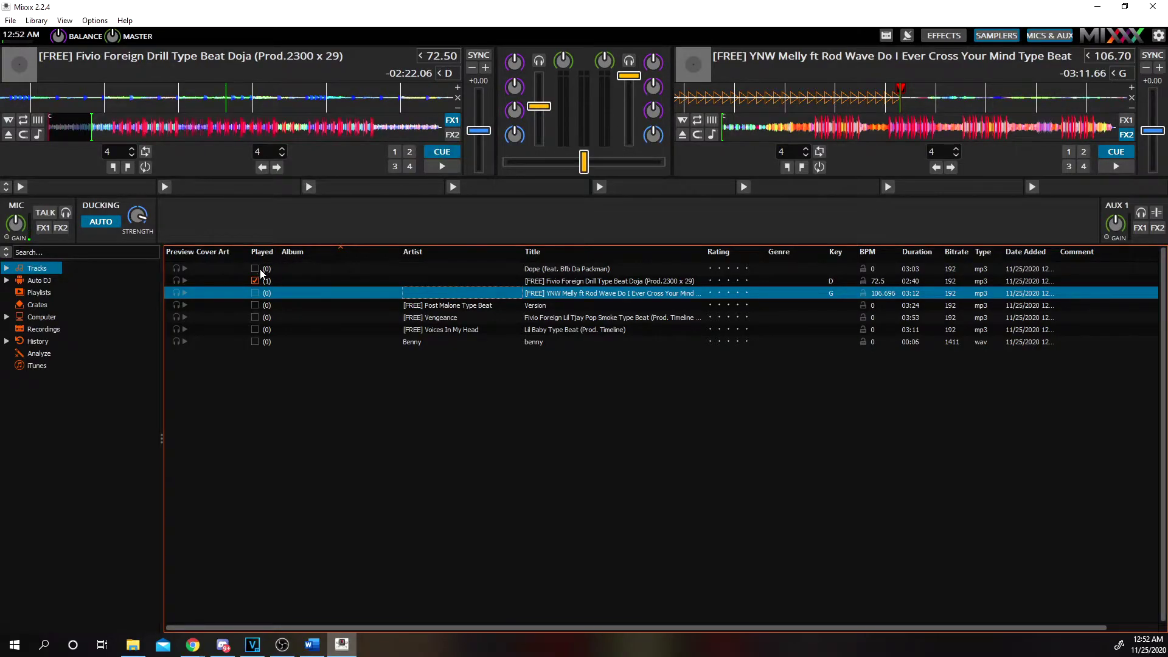
left_click(1116, 166)
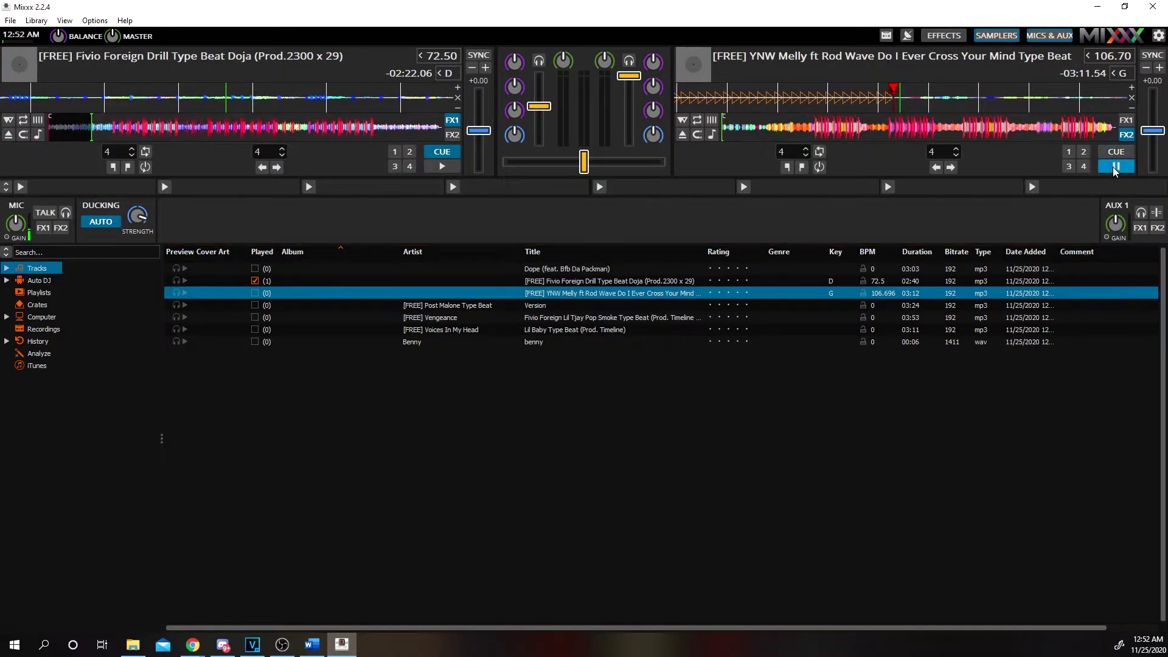
left_click(1119, 168)
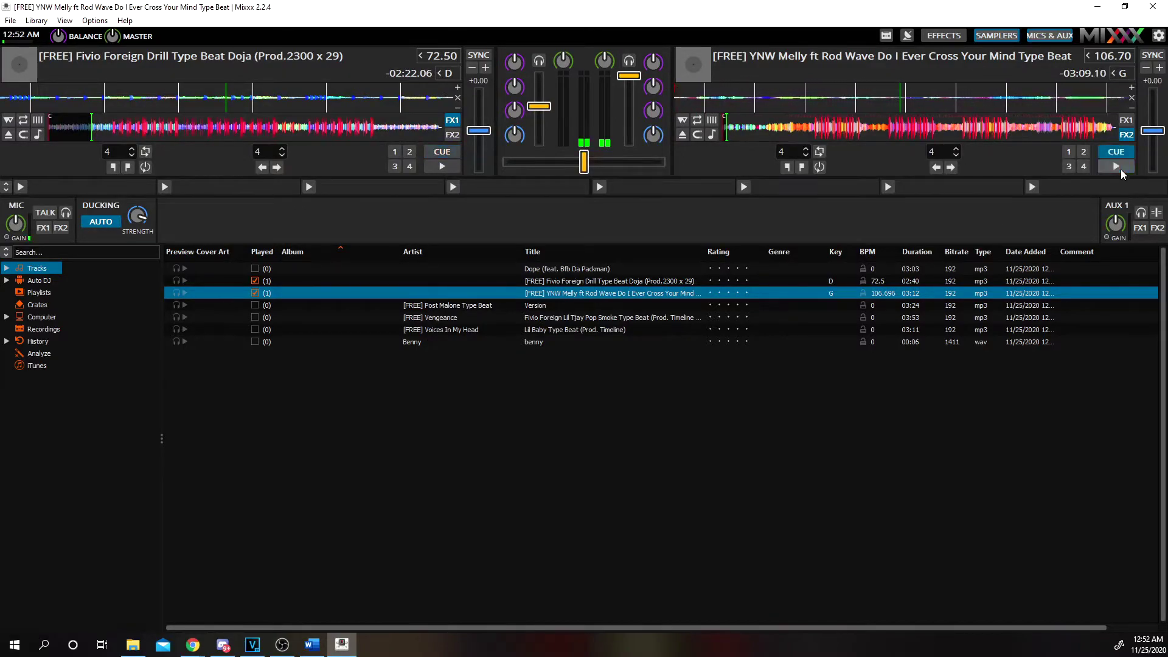
left_click(255, 280)
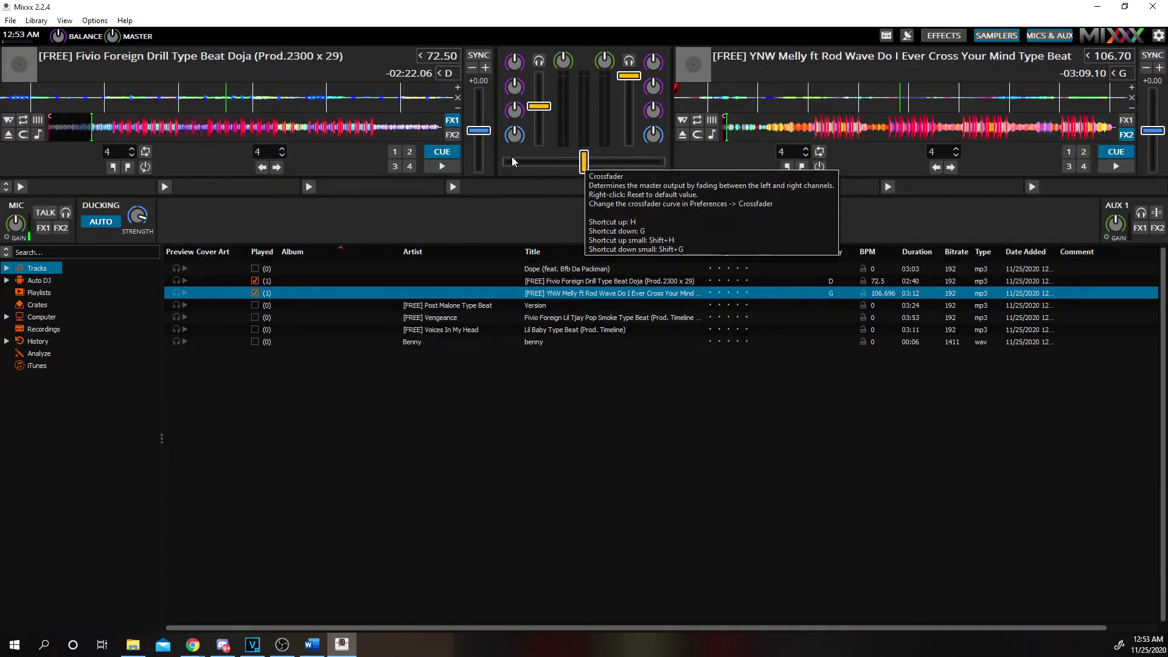
Play both decks together, skip deck 2 ahead to its louder section and lower its volume to about halfway.
left_click(442, 166)
left_click(1111, 168)
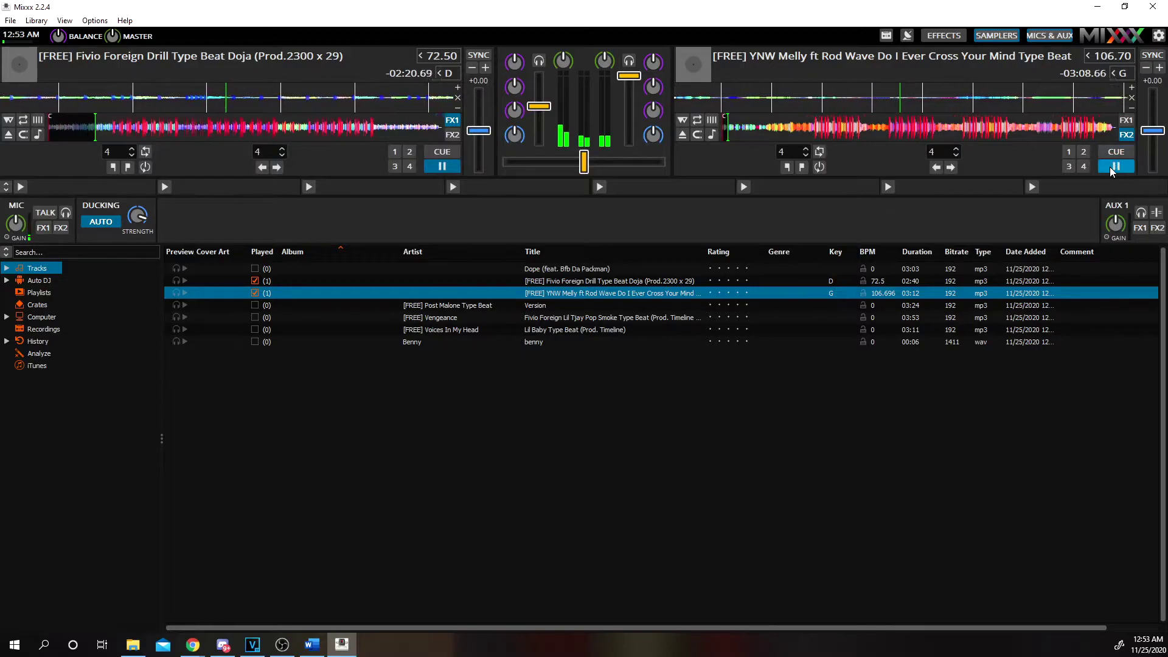
left_click(814, 129)
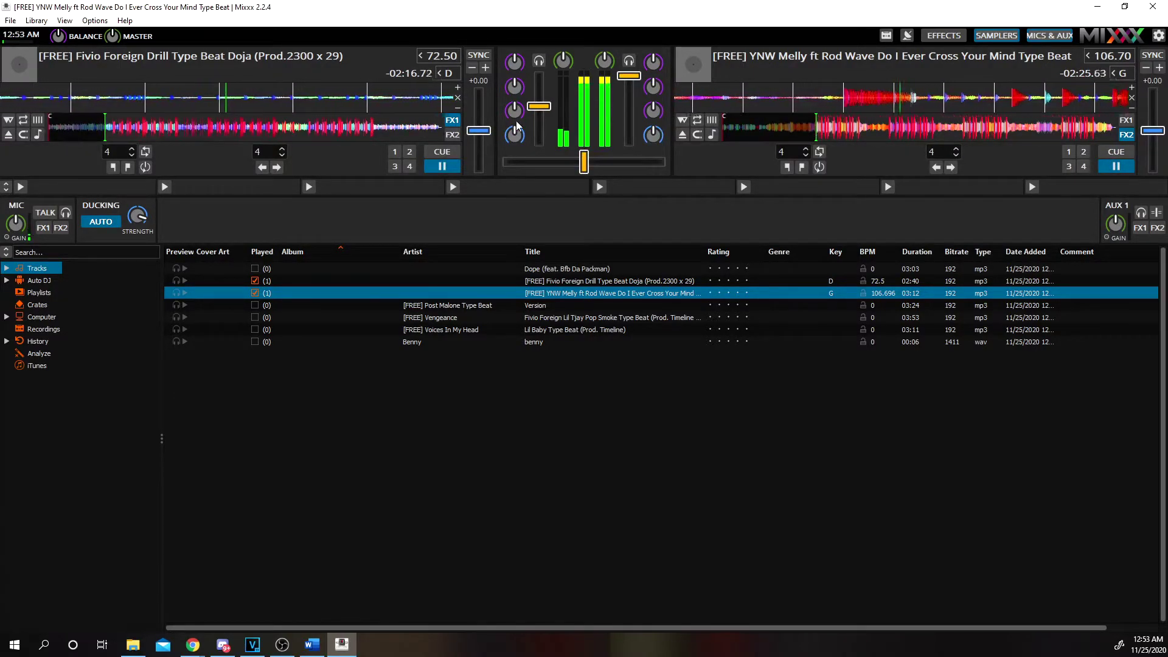
left_click_drag(629, 76, 634, 113)
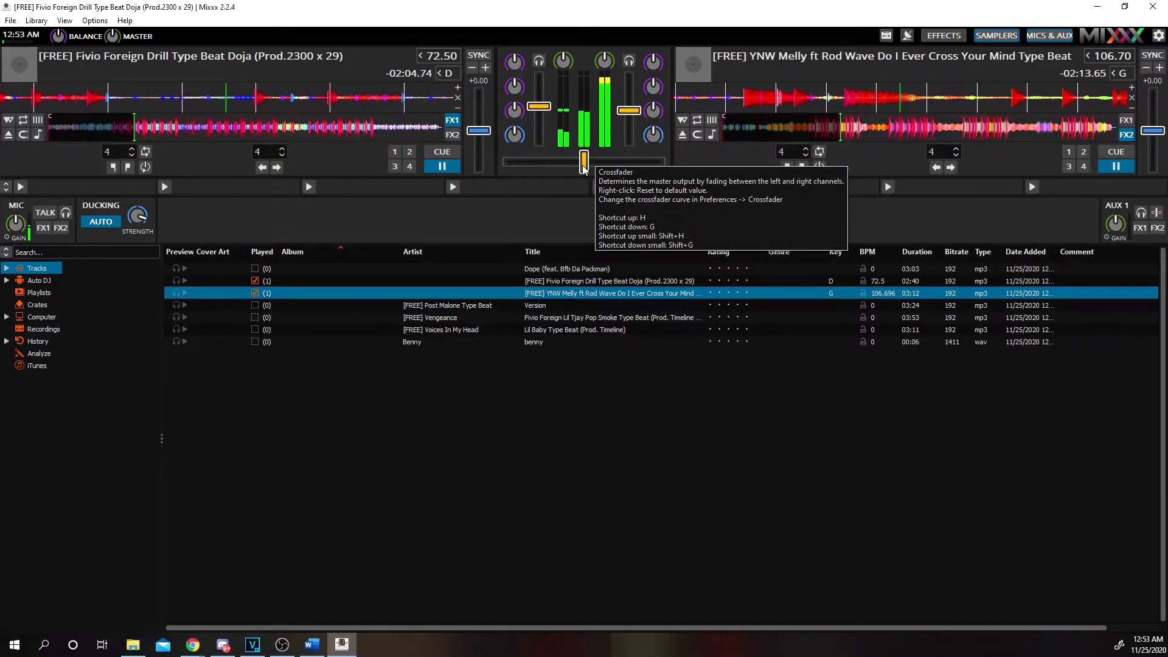
Crossfade fully to deck 1 and fully to deck 2, pause both decks and recentre the crossfader.
left_click_drag(583, 165, 503, 166)
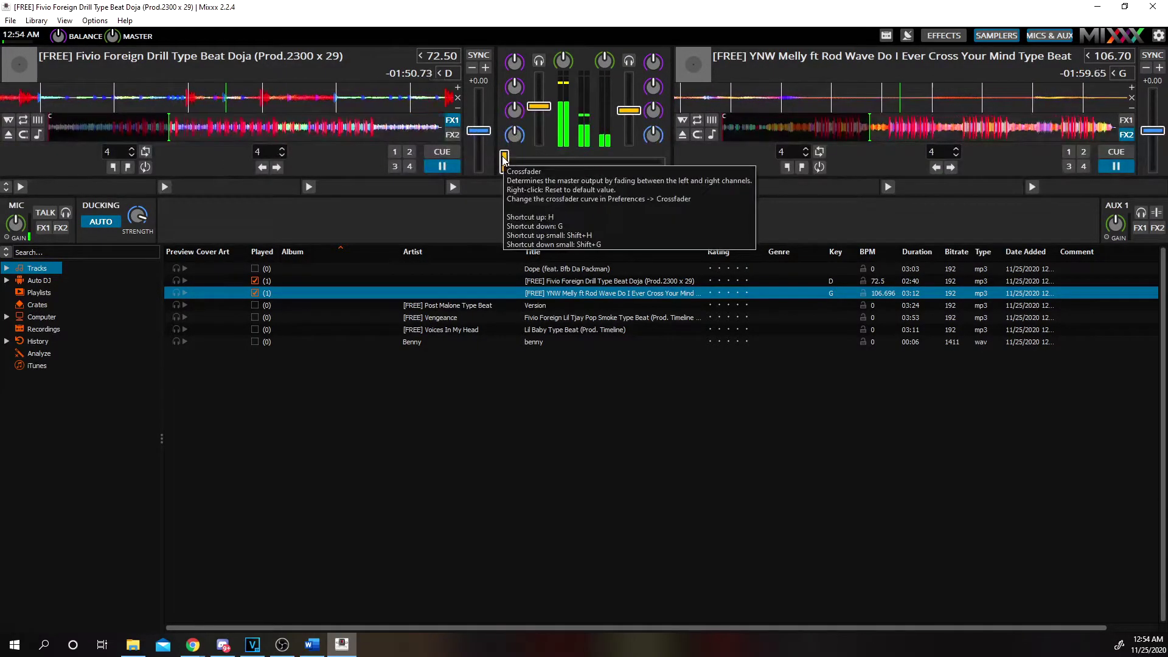
left_click_drag(504, 160, 664, 163)
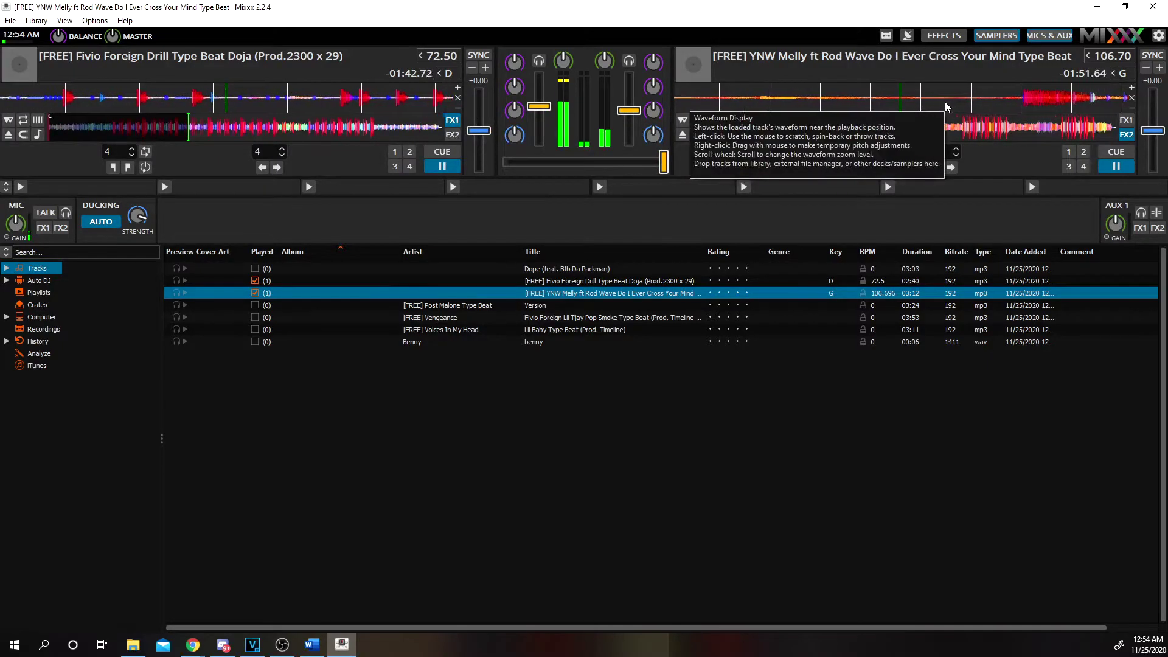
key("d")
key("l")
left_click_drag(664, 162, 549, 167)
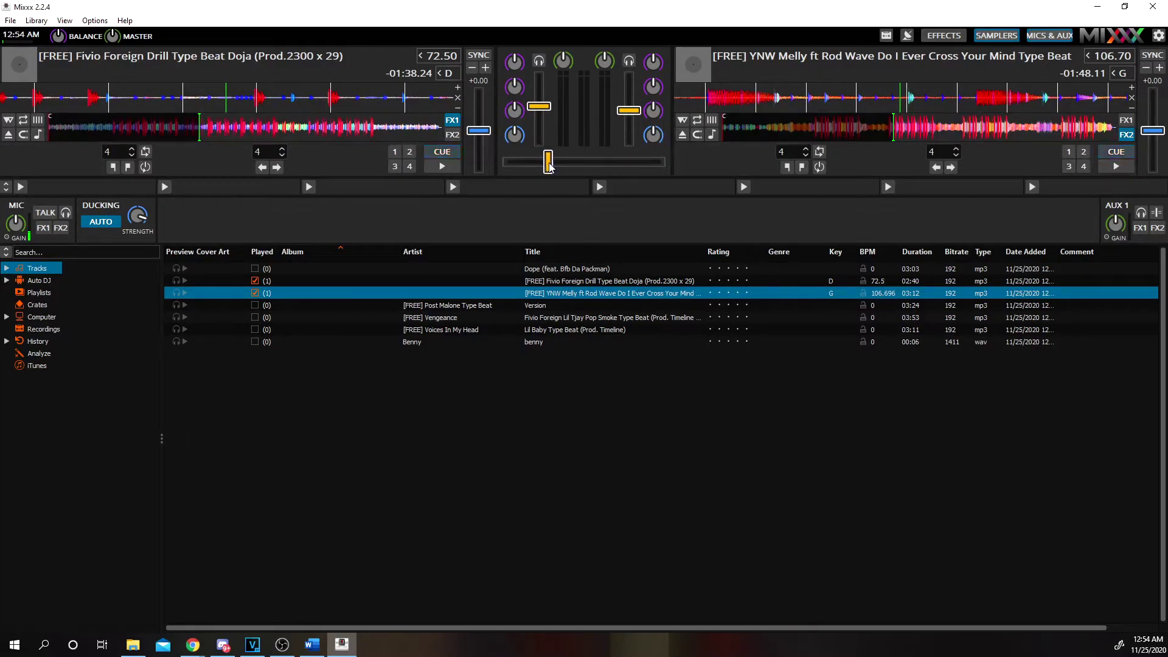
left_click(588, 163)
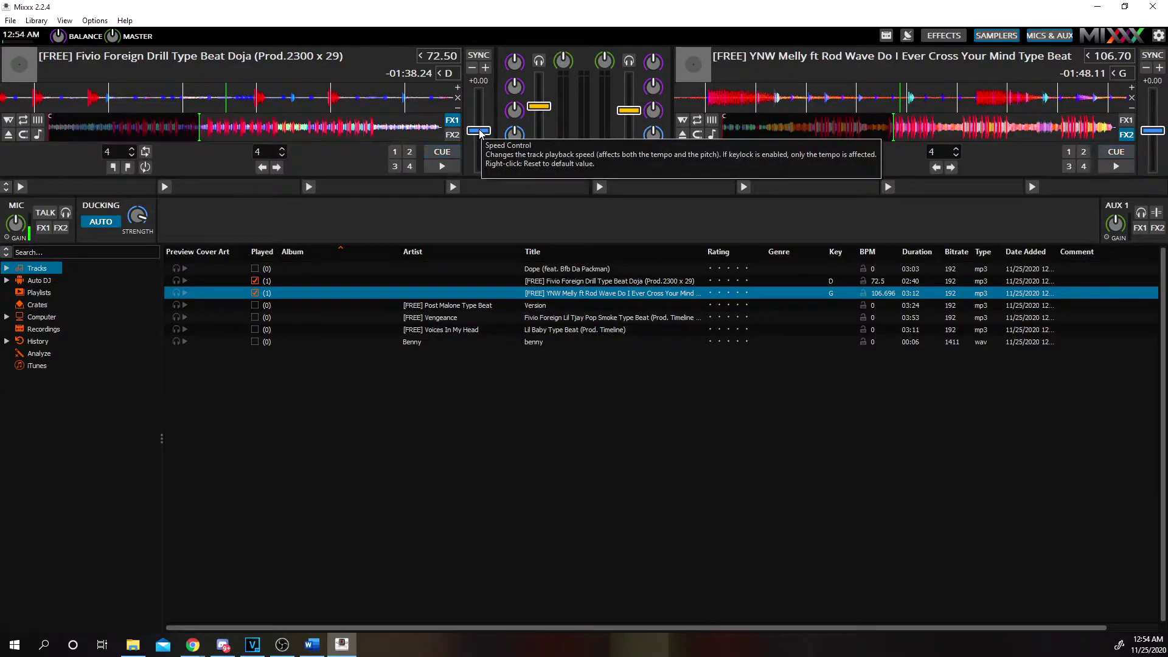
Play deck 1 while raising its speed to +3.53 and lowering it to -8.00, reset the speed and pause the deck.
left_click(441, 167)
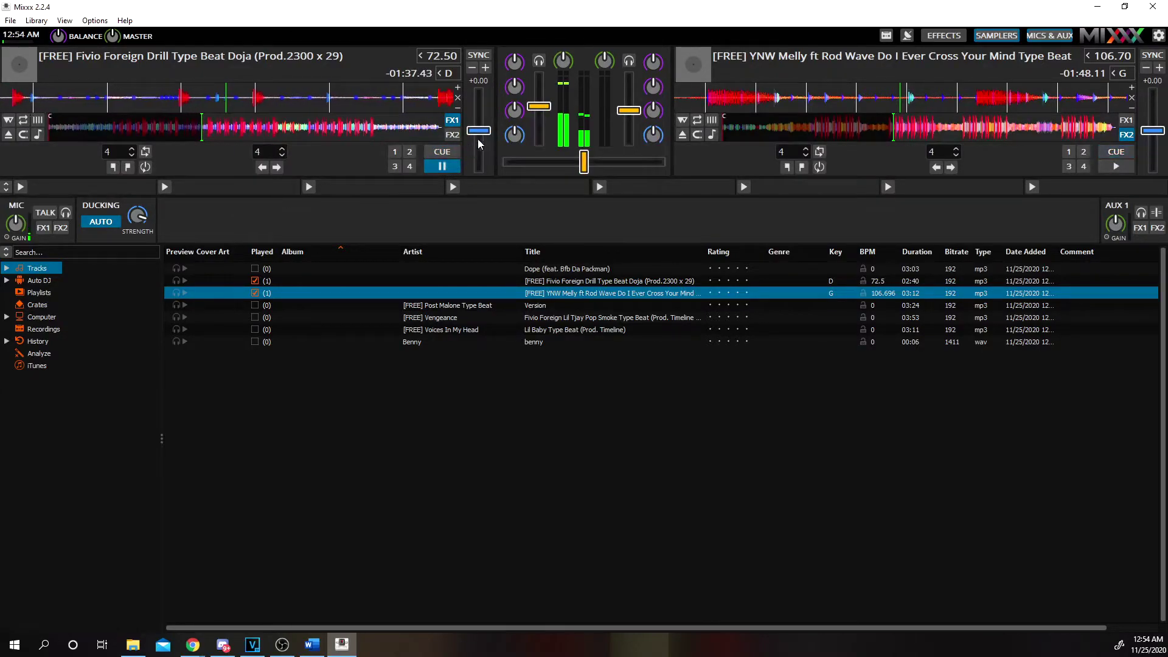
left_click_drag(480, 135, 481, 119)
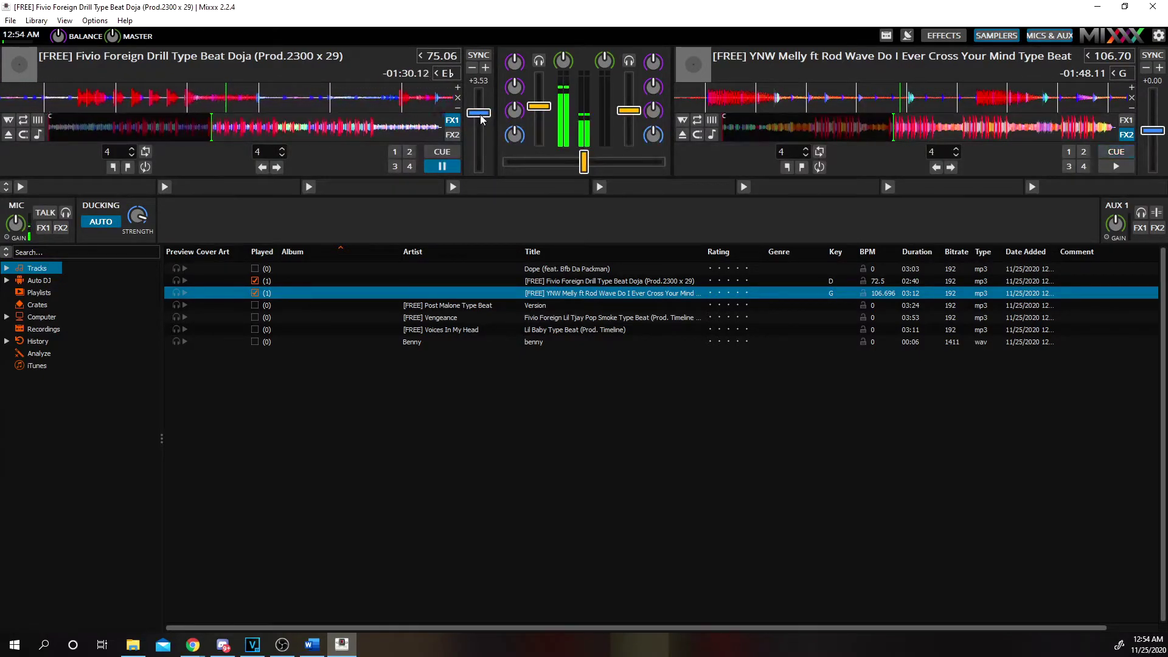
left_click_drag(480, 118, 485, 174)
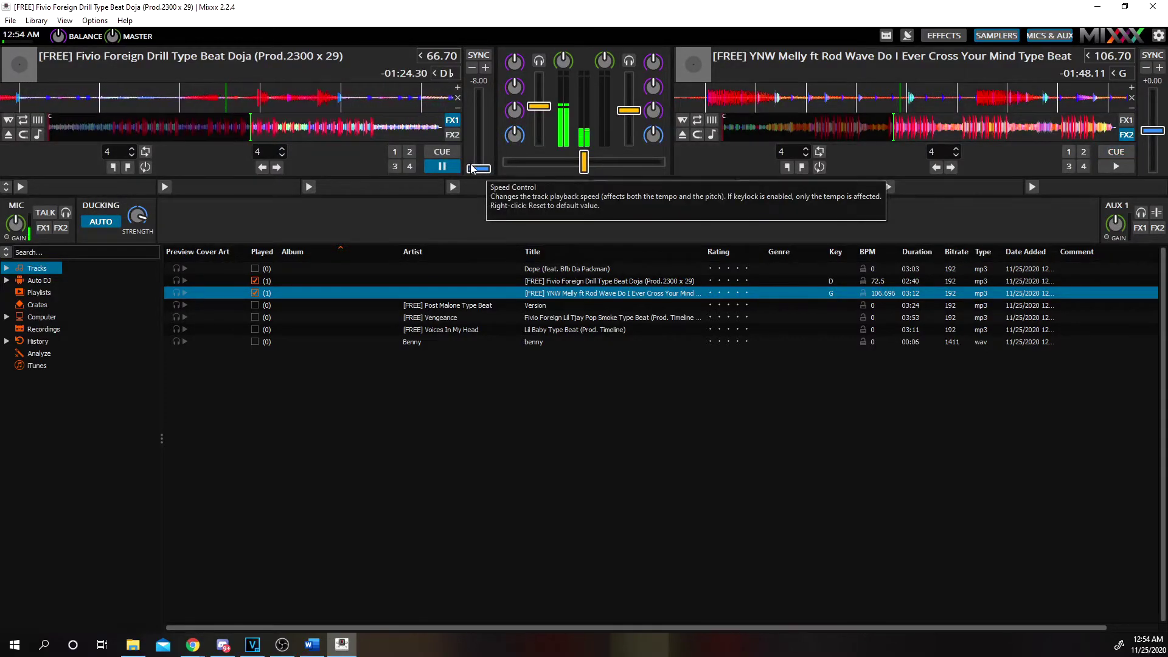
right_click(478, 127)
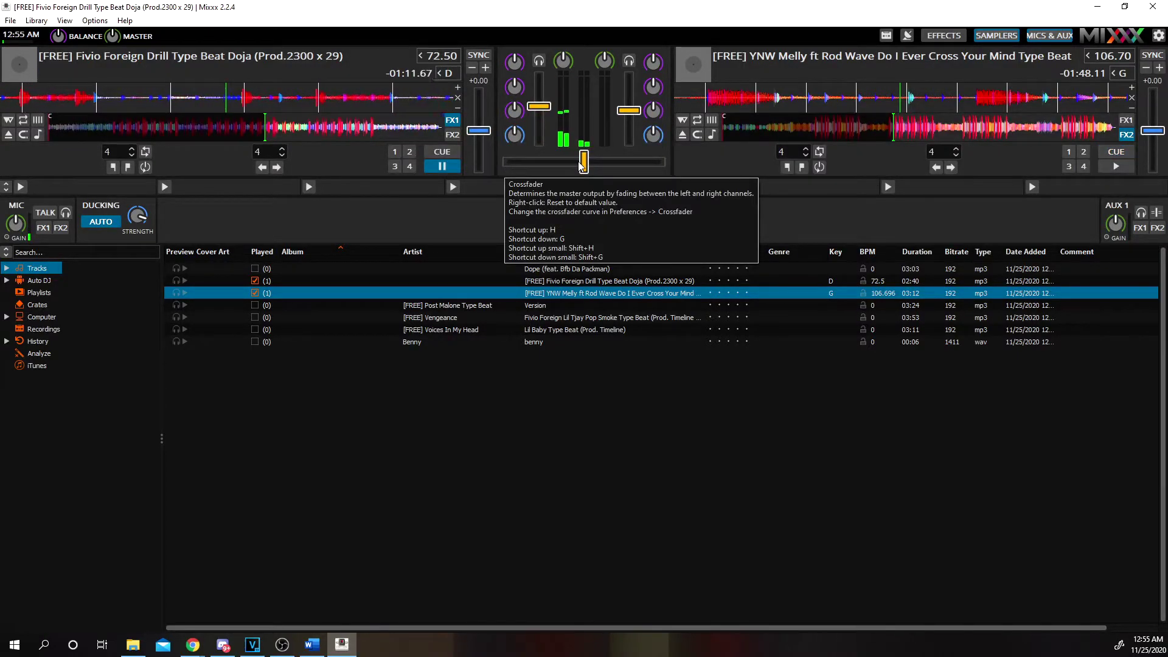
key("d")
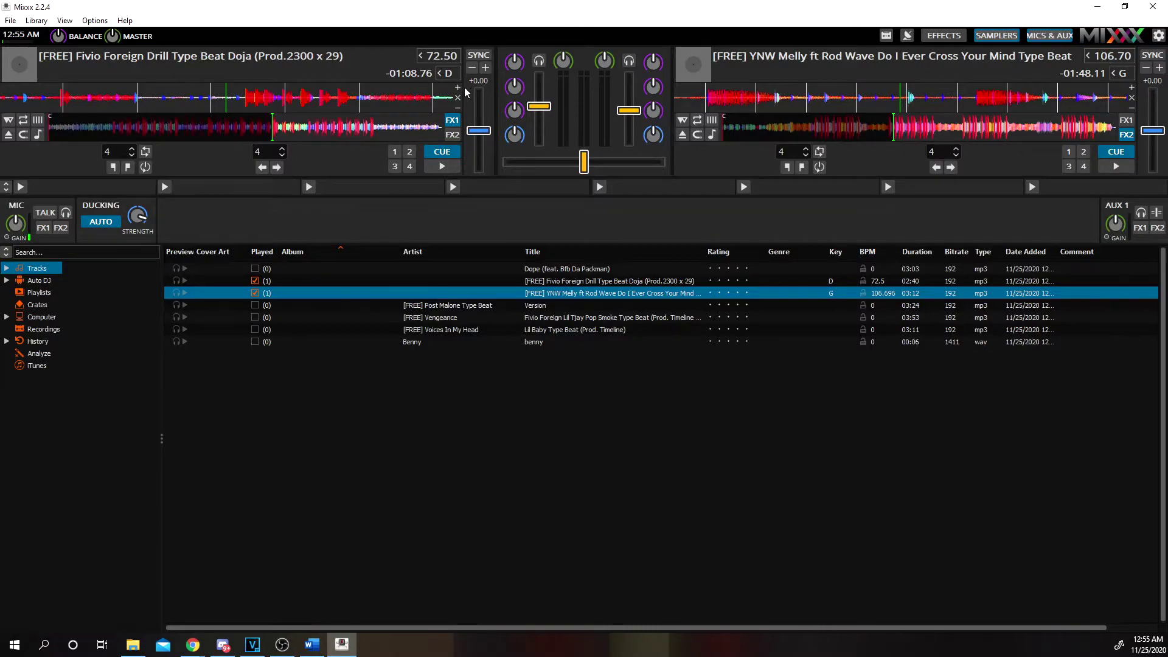
Lower deck 2's playback speed to -8.00 and return it to +0.00.
left_click_drag(1153, 131, 1156, 176)
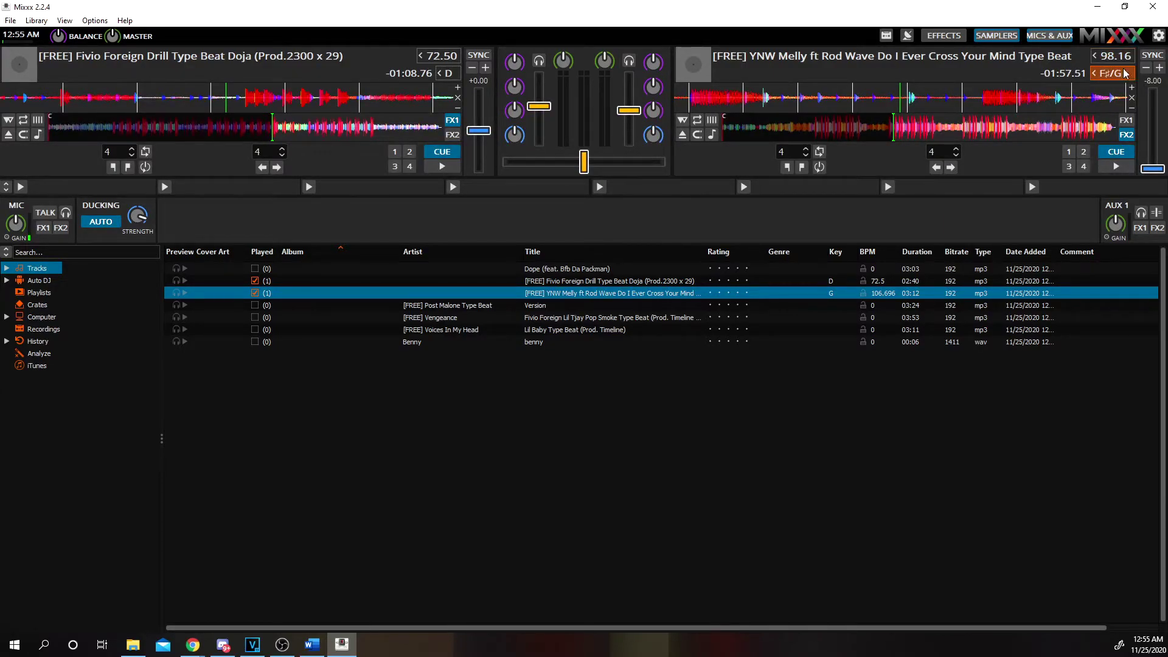
left_click_drag(1149, 171, 1158, 133)
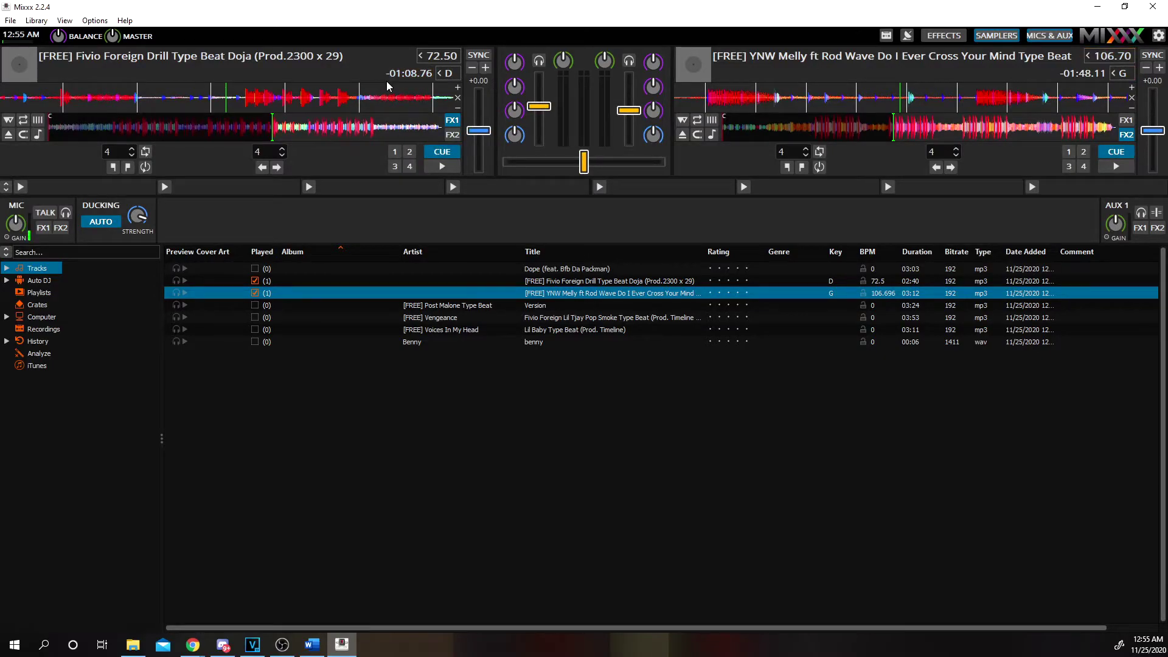
Lower deck 1's speed to -8.00, reset it to +0.00, and play the deck briefly before pausing it.
left_click_drag(483, 137, 487, 180)
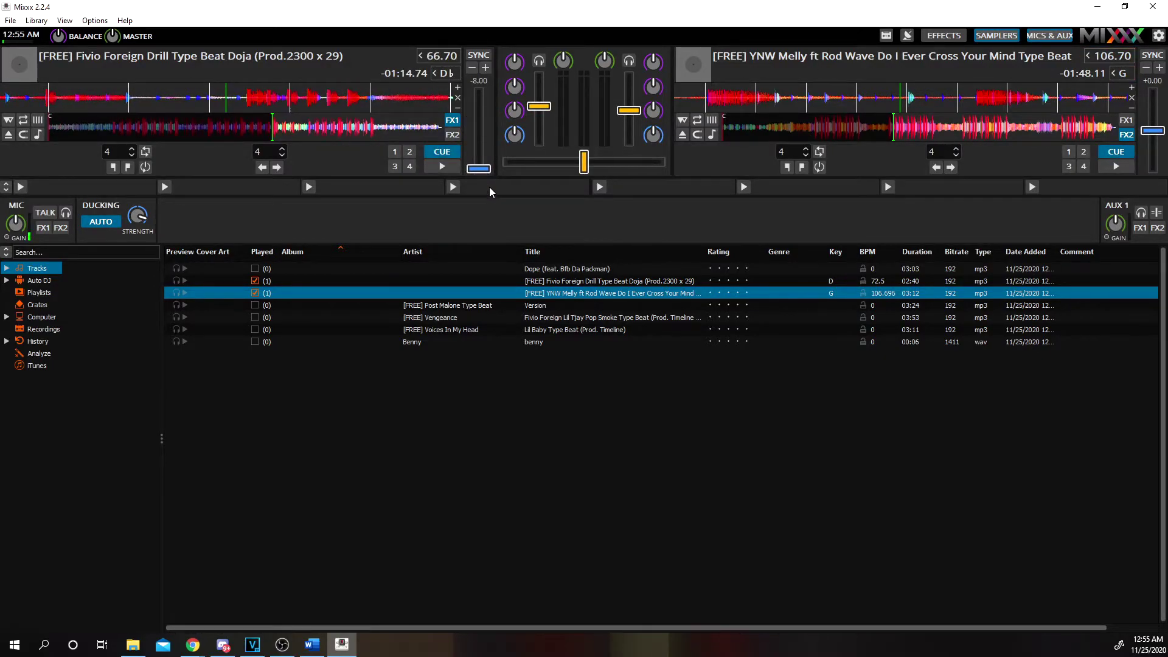
right_click(478, 131)
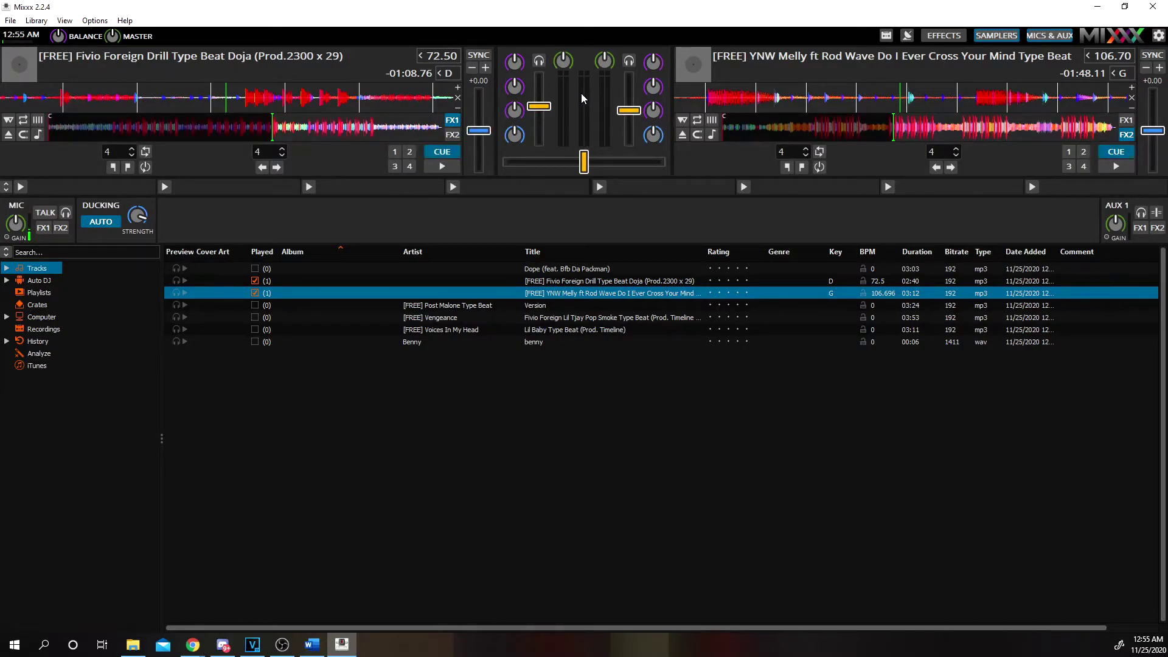
left_click(437, 168)
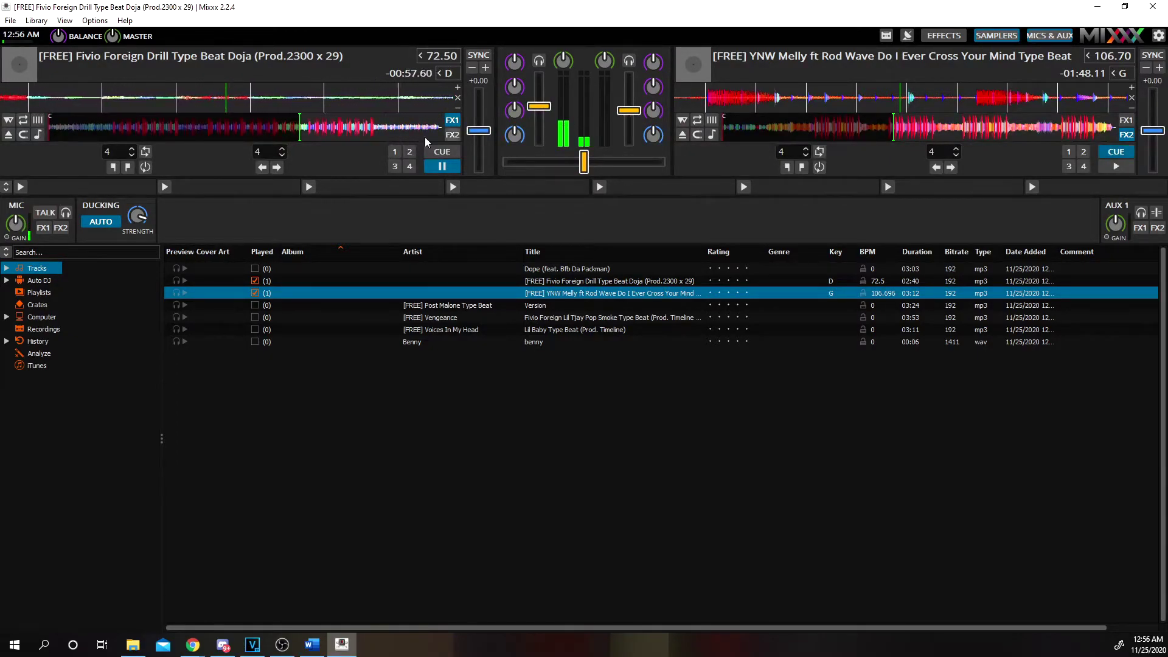
left_click(442, 167)
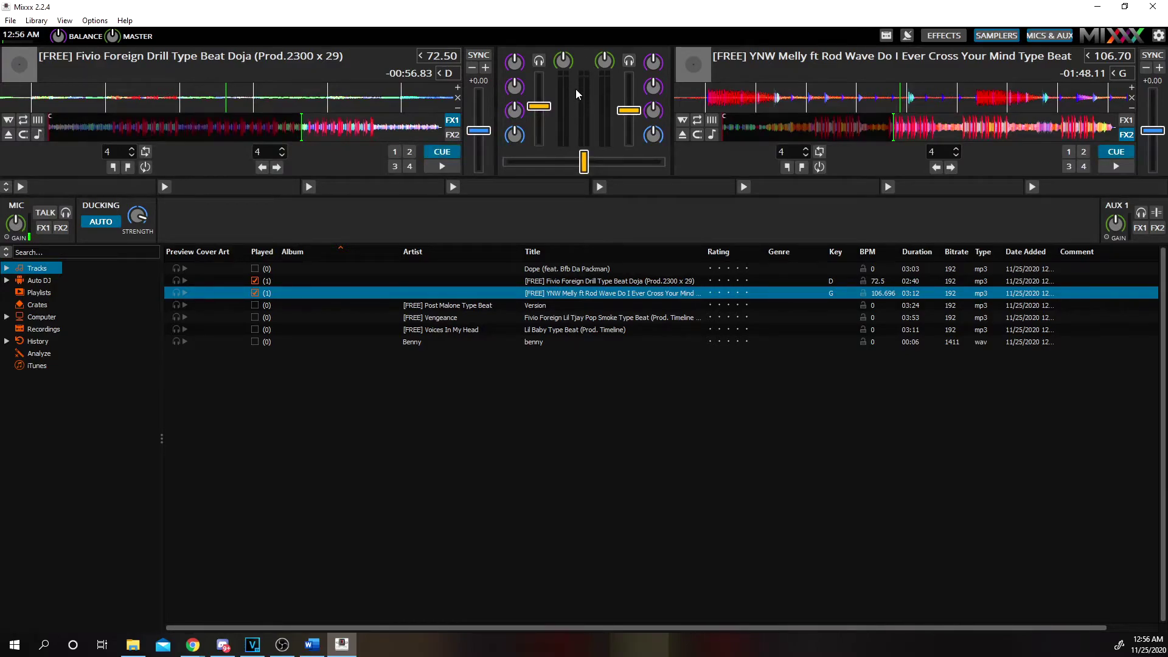
Switch the microphone talk-over on and off, and make a short mix recording.
left_click(44, 214)
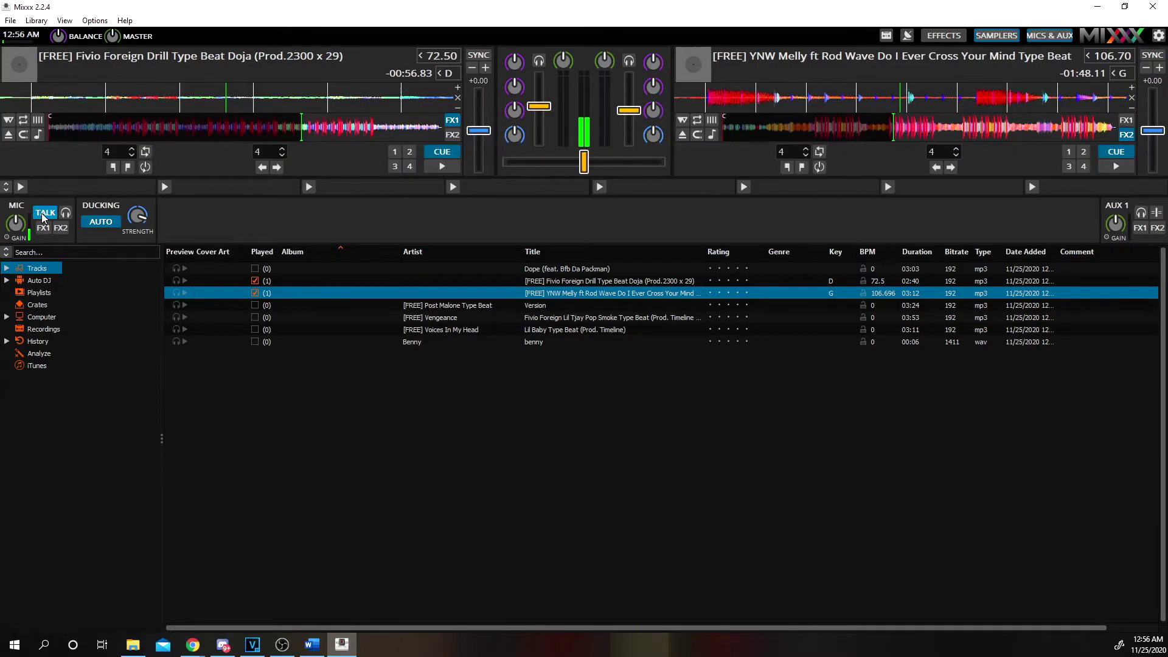
left_click(43, 217)
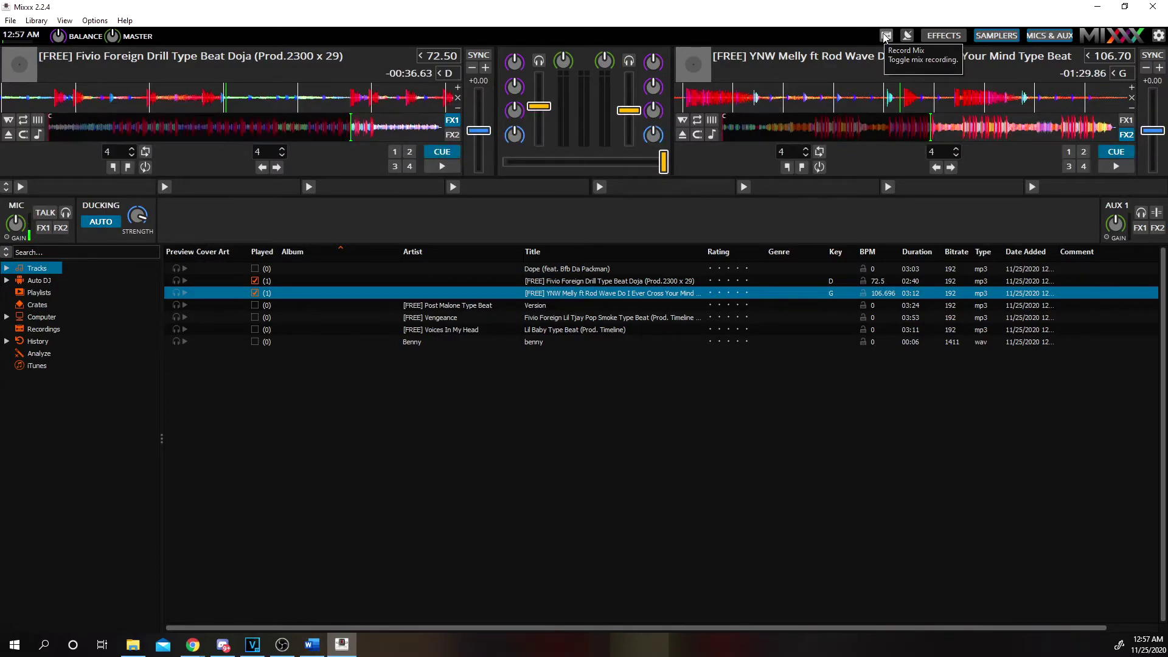
left_click(885, 36)
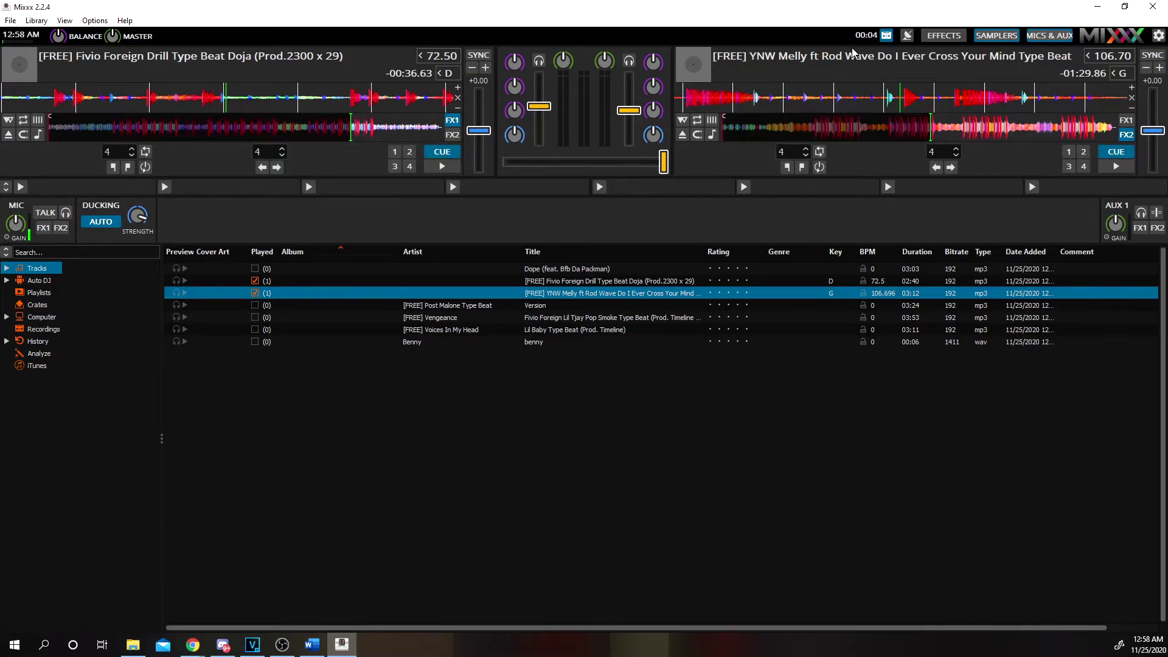
left_click(886, 37)
Expand the sampler row, load the benny track into the first sampler and play it over deck 2.
left_click(996, 35)
left_click(996, 35)
left_click(6, 186)
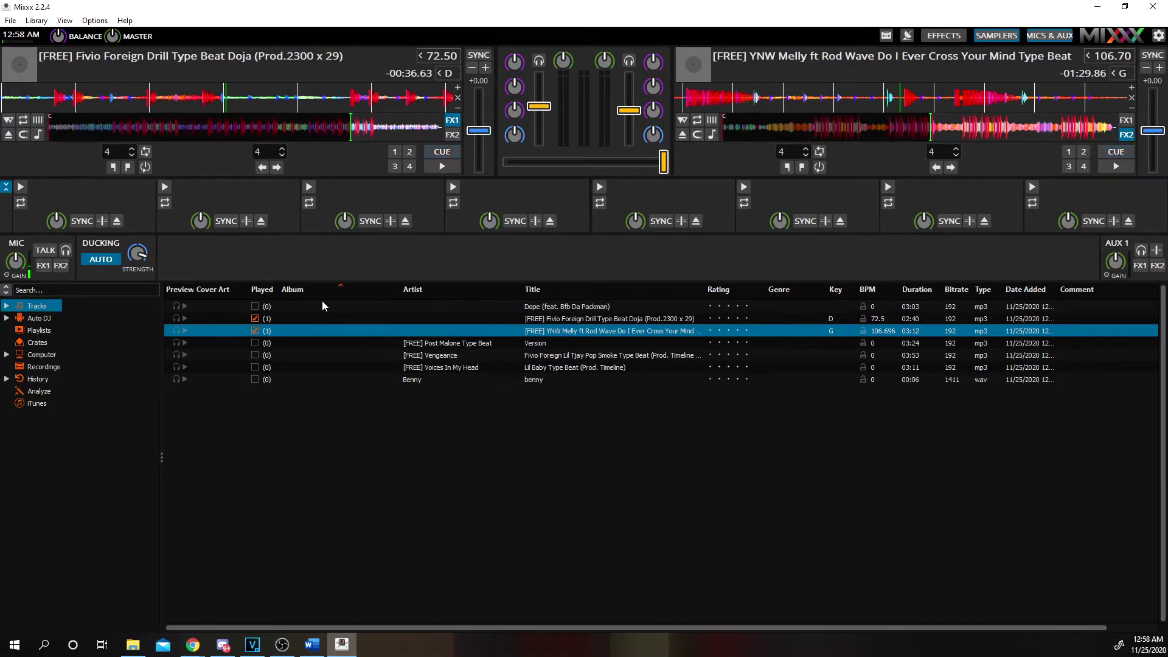
left_click_drag(412, 377, 75, 190)
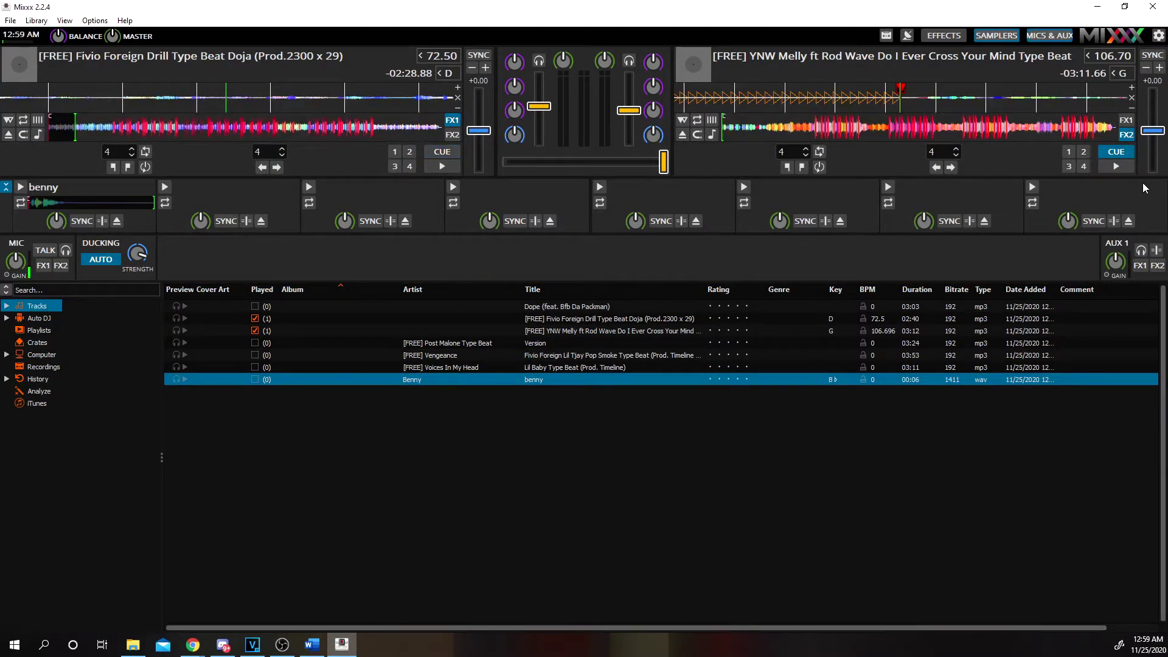
left_click(1115, 166)
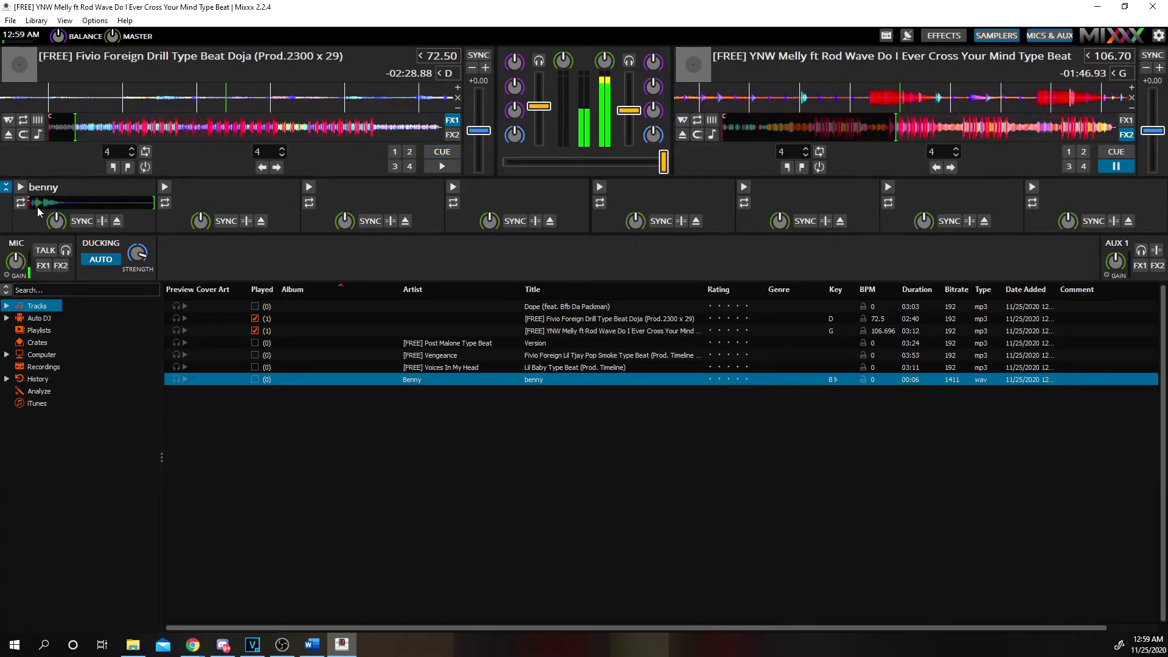
left_click(21, 188)
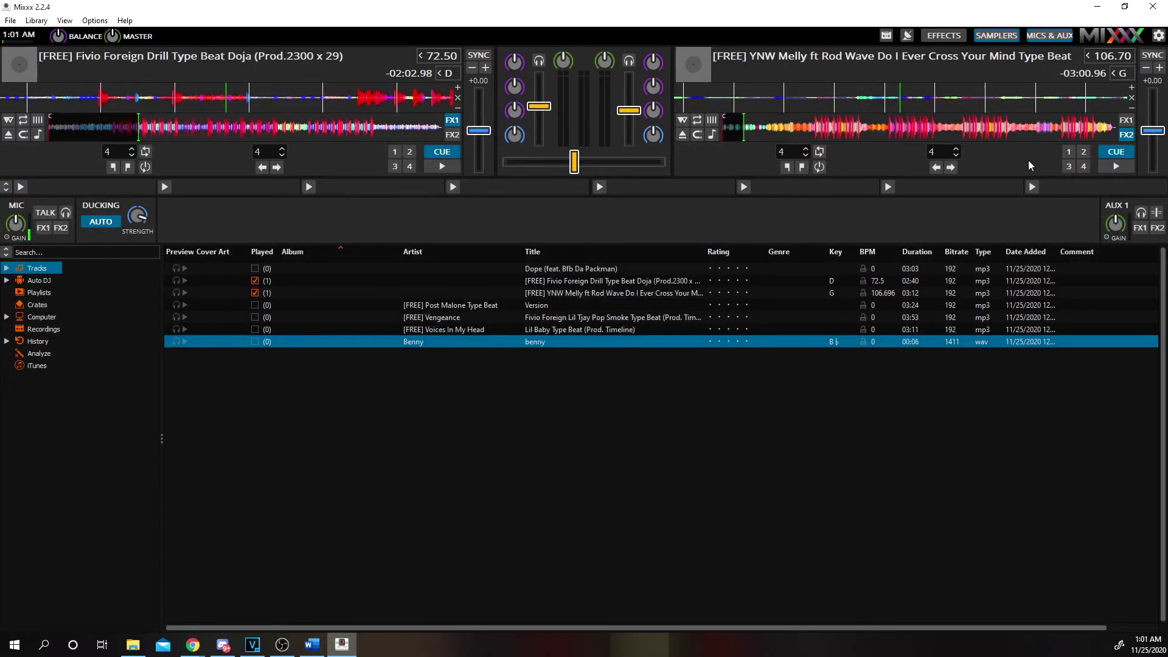
Open the skin settings and toggle the 4 Decks layout.
left_click(1158, 36)
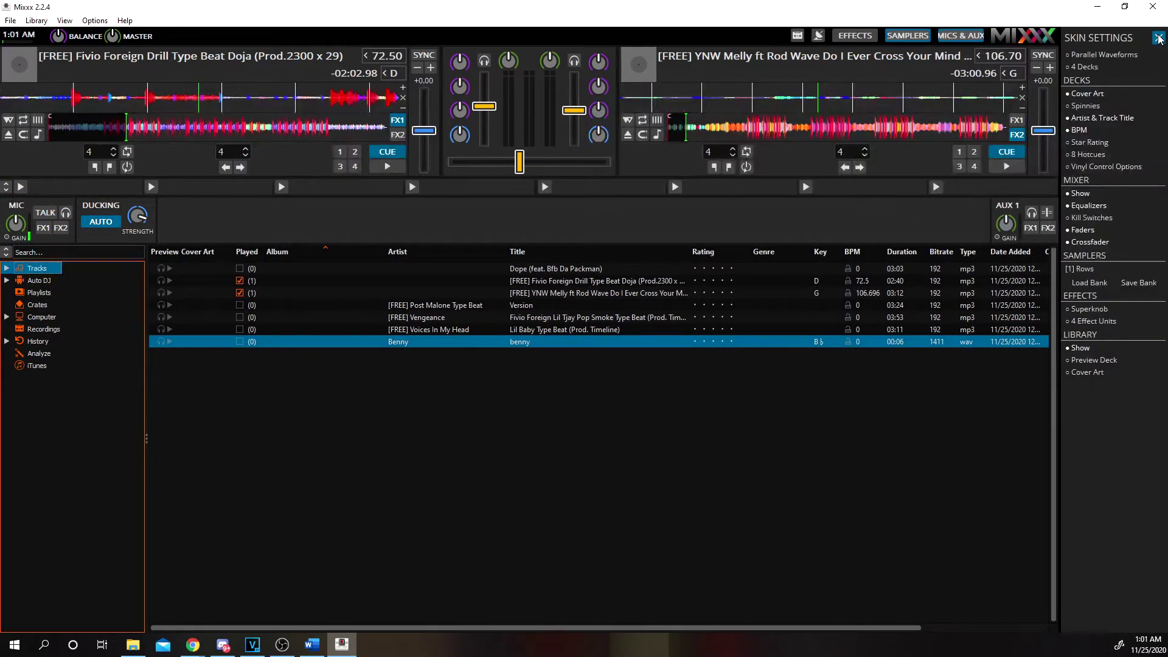
left_click(1097, 68)
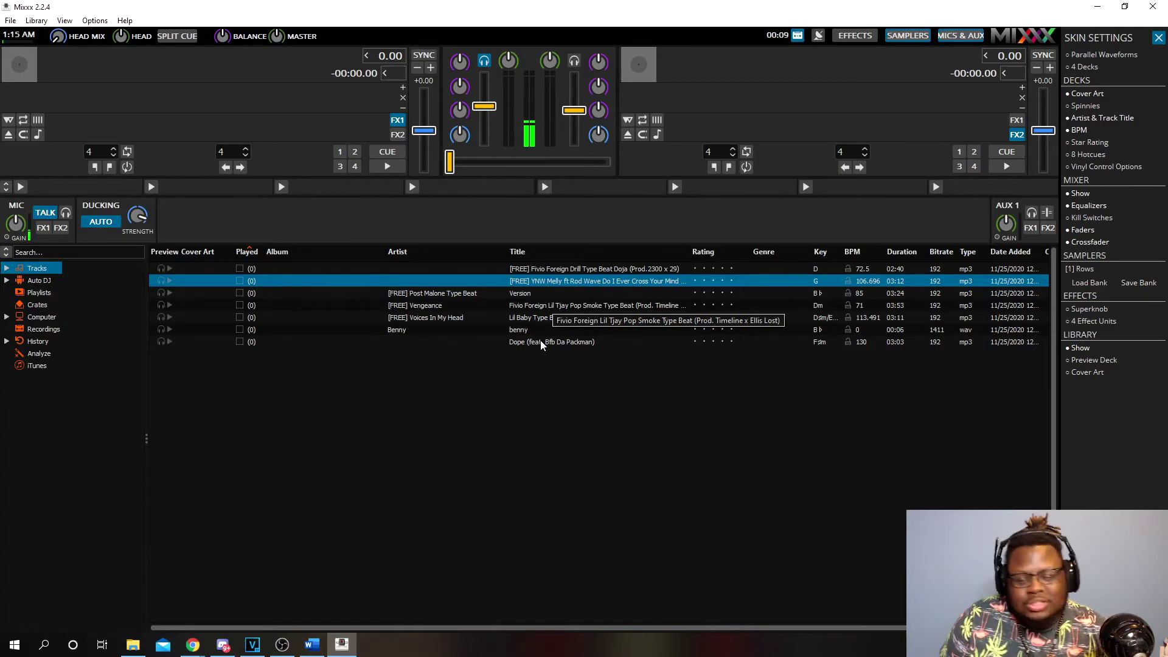
Play Dope (feat. Bfb Da Packman) on deck 1 with talk-over off, and load Lil Baby Type Beat (Prod. Timeline) onto deck 2.
left_click_drag(540, 344, 191, 96)
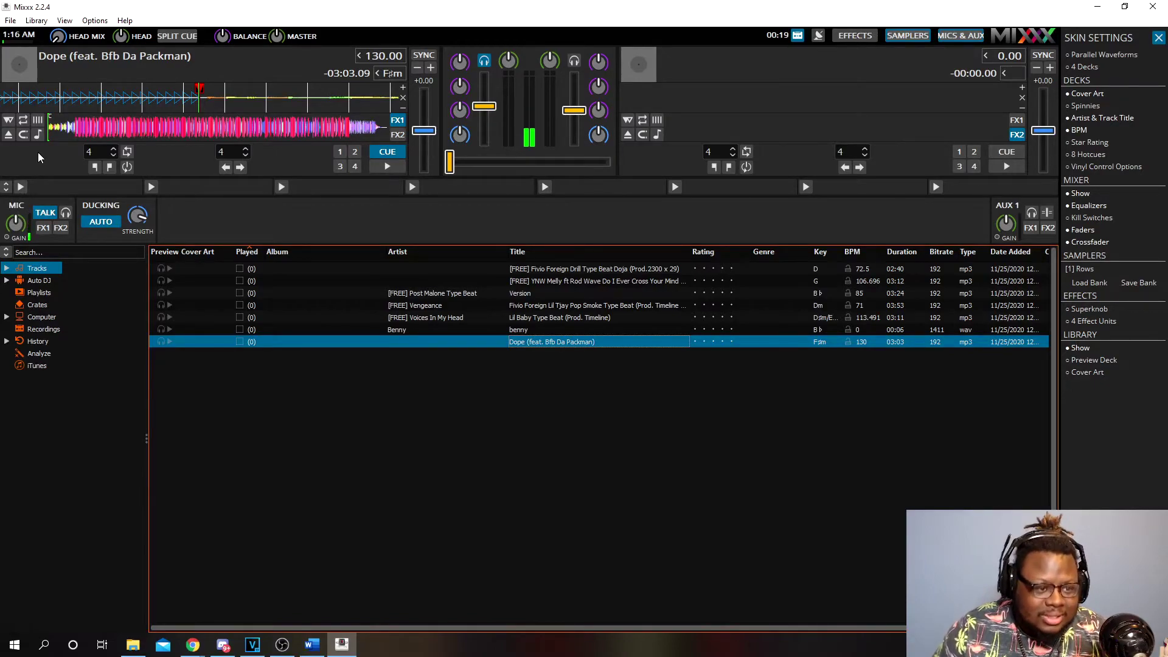
left_click(387, 170)
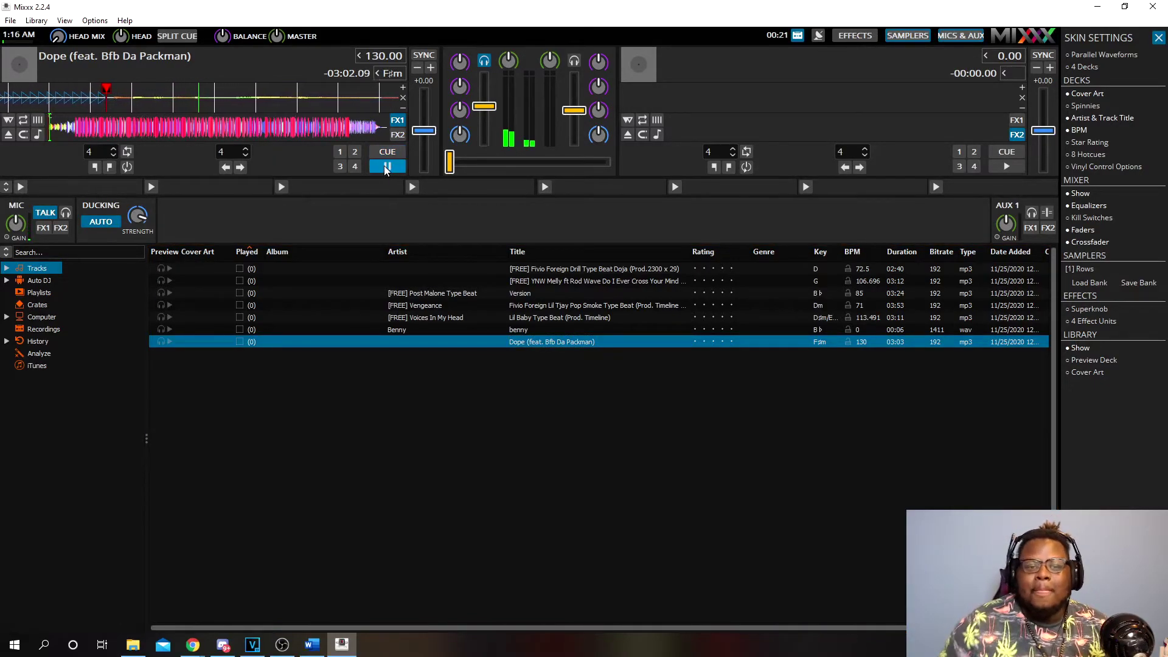
left_click(43, 214)
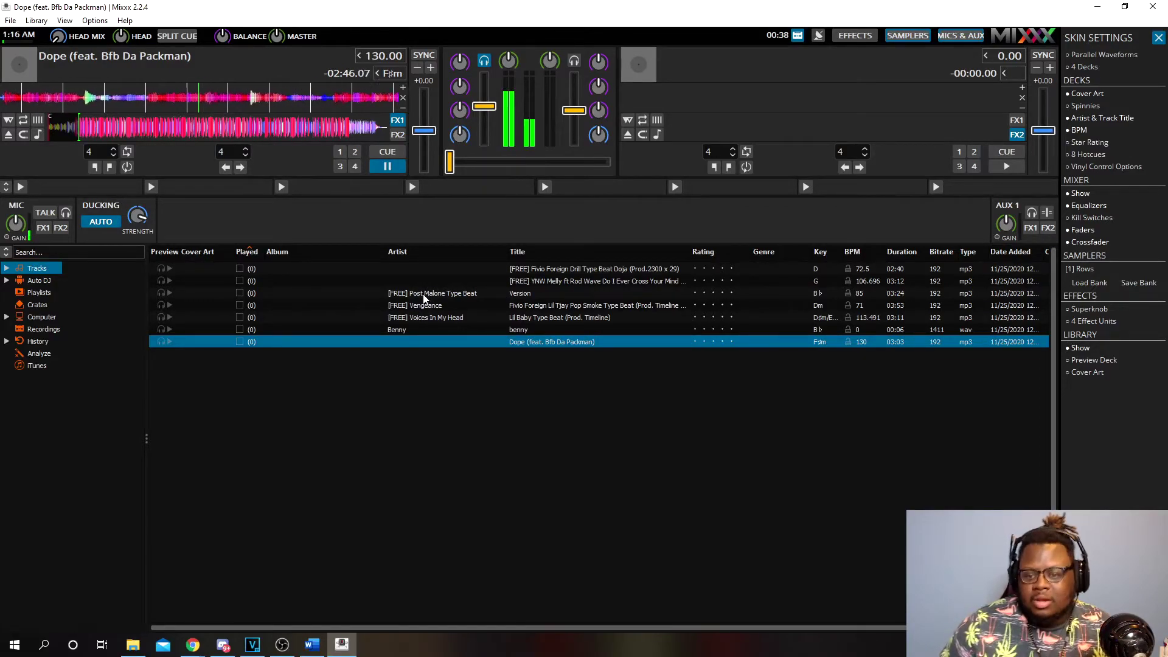
left_click_drag(430, 317, 757, 100)
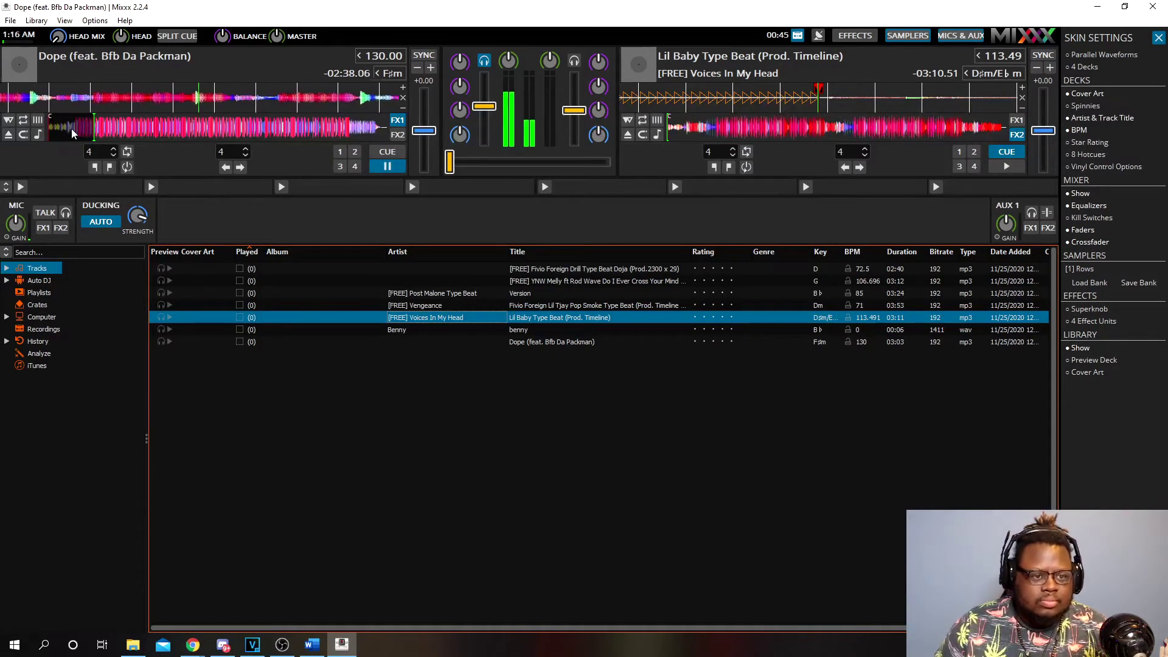
Jump deck 1 back close to the track's start, and switch the microphone talk-over on and off over it.
left_click(60, 107)
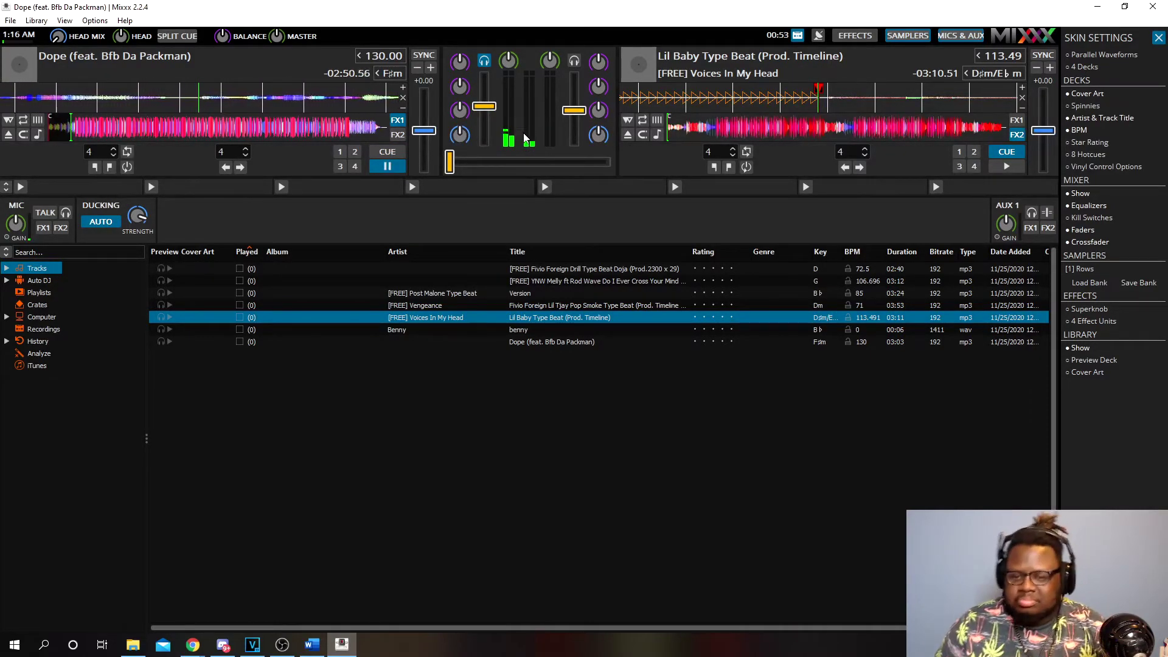
left_click(46, 214)
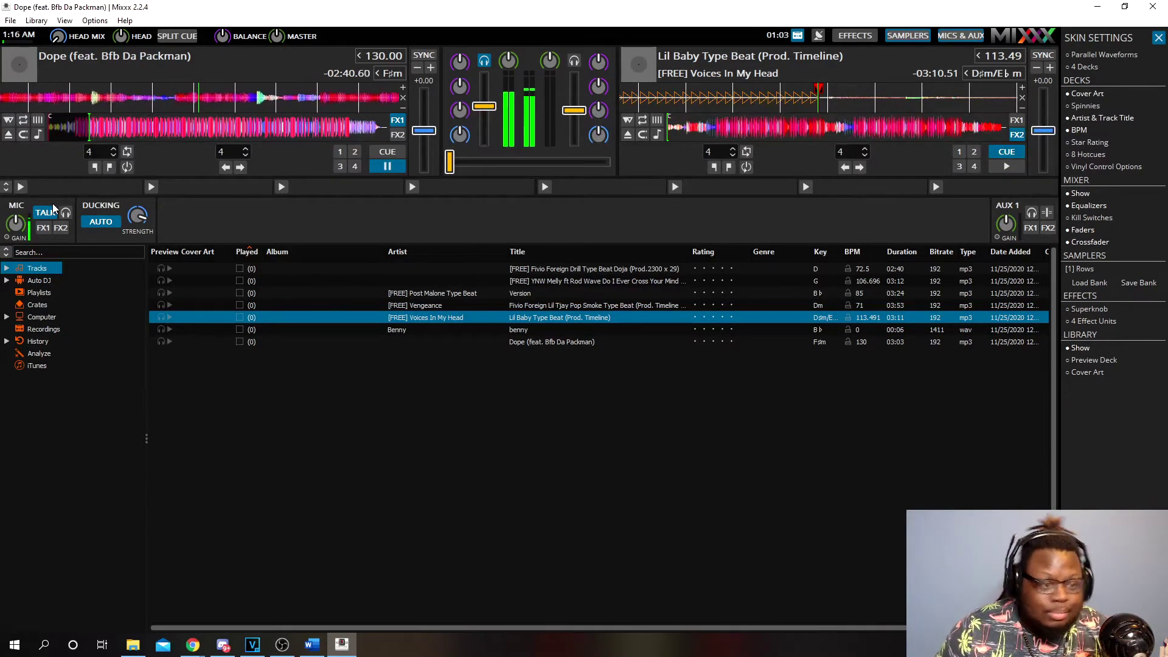
left_click(47, 213)
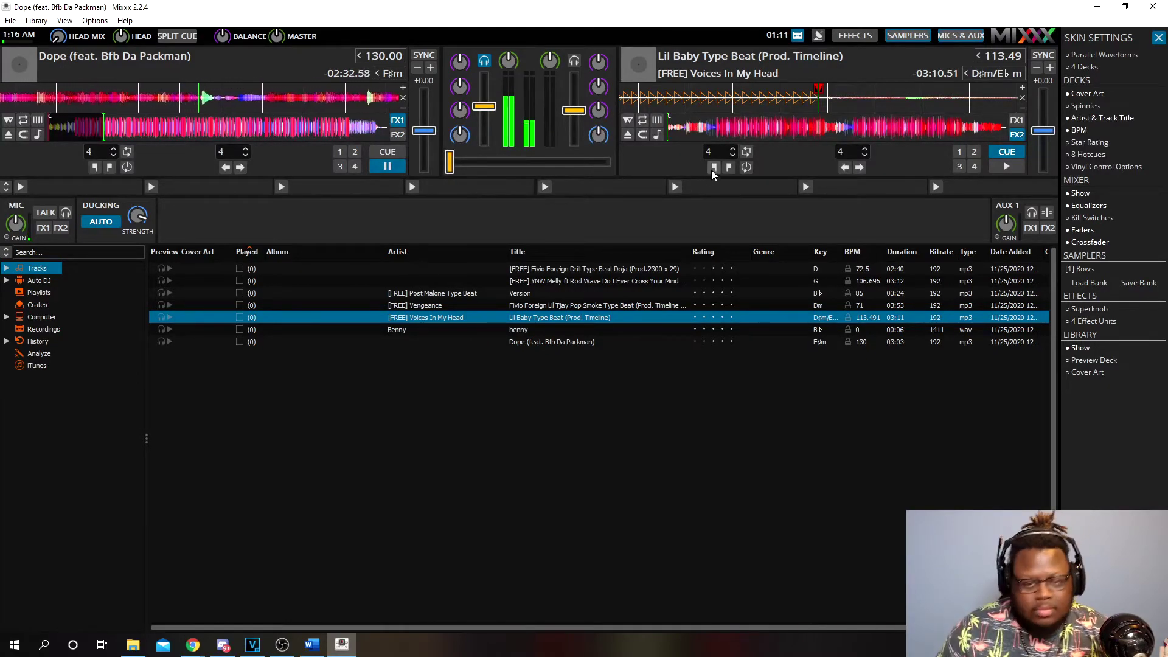
Play deck 2, crossfade fully to it and move headphone monitoring from deck 1 to deck 2.
left_click(1007, 167)
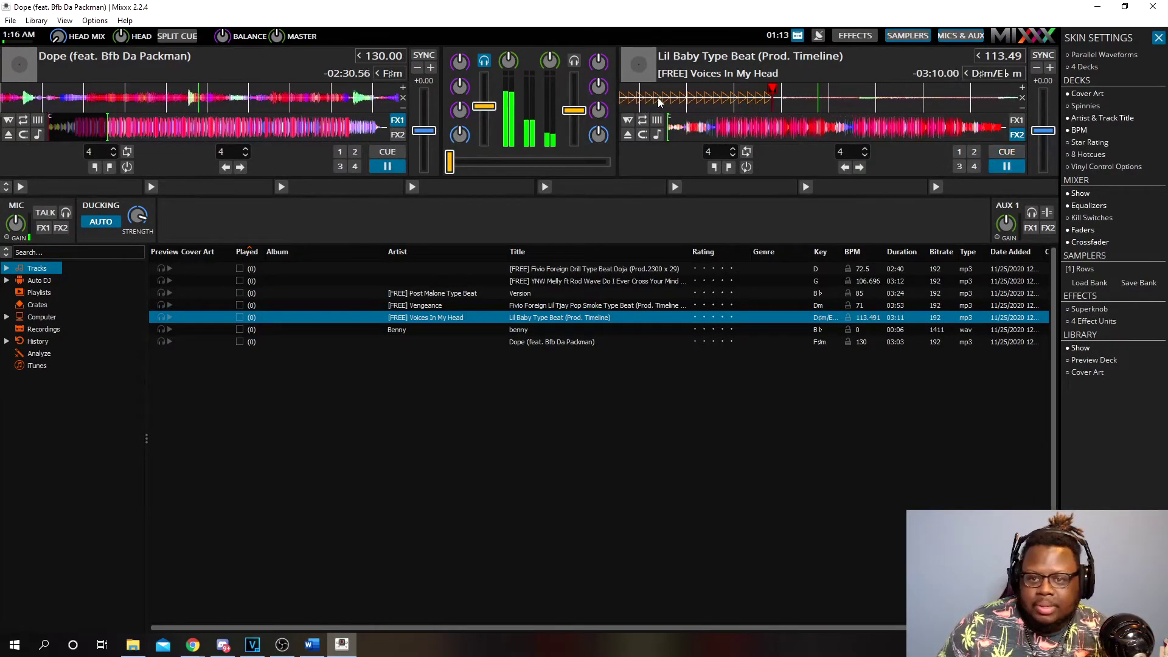
left_click_drag(449, 163, 615, 169)
left_click(574, 60)
left_click(484, 61)
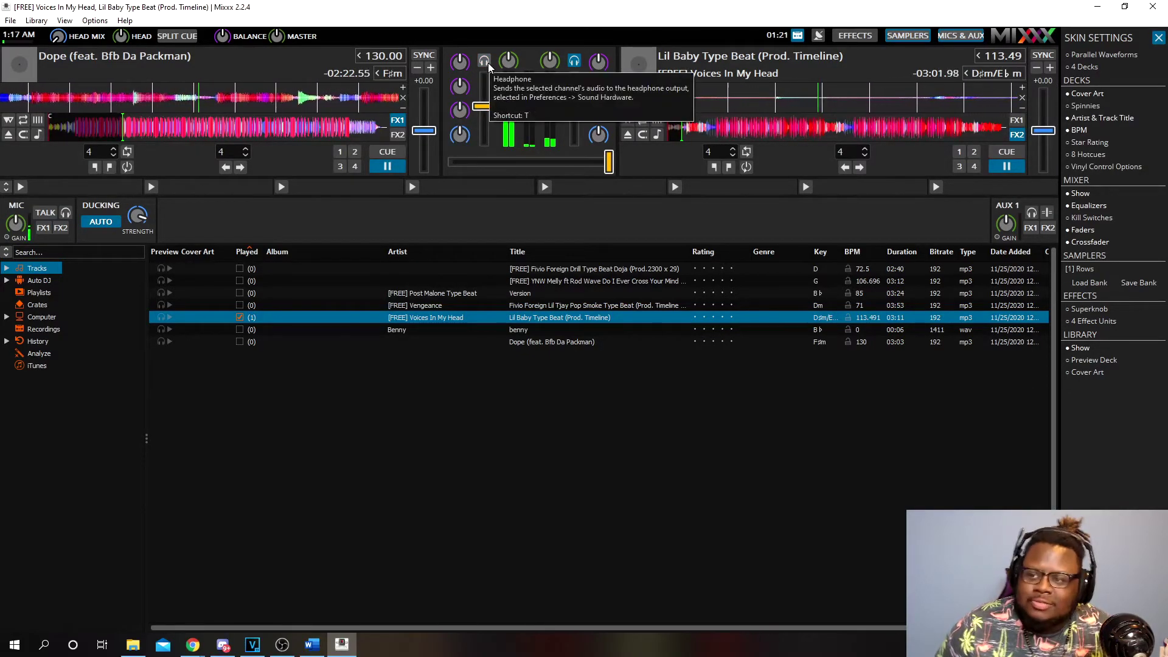
Turn on microphone talk-over, scratch deck 2's waveform and raise that deck's volume to about halfway.
left_click(45, 213)
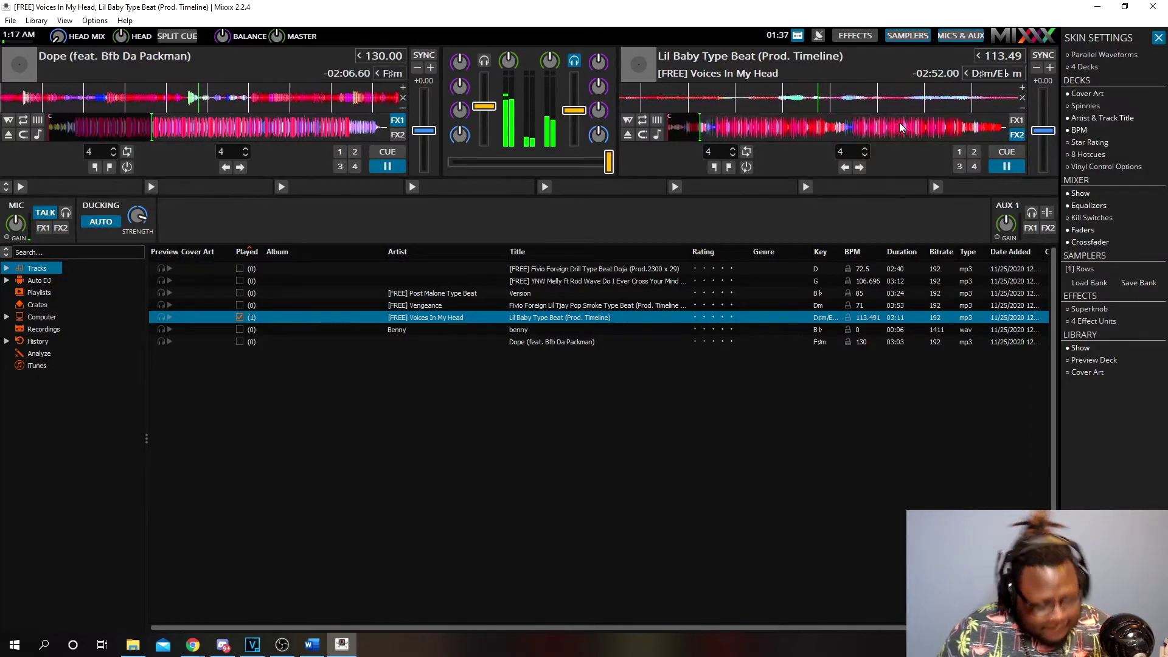
left_click_drag(911, 101, 663, 100)
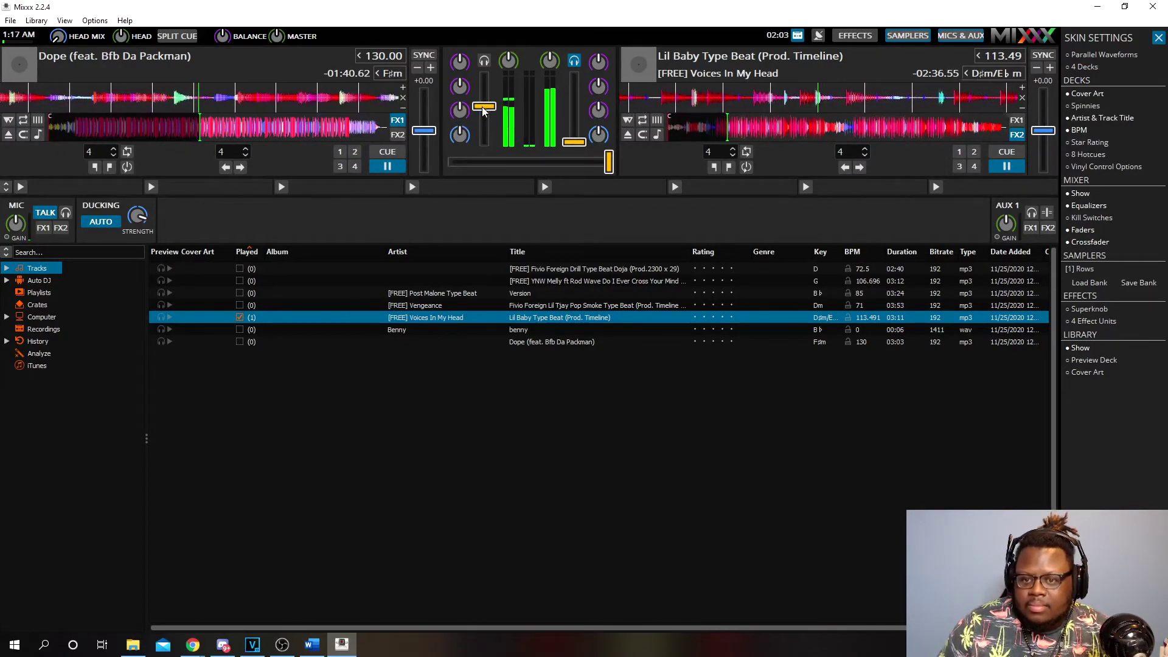
left_click_drag(575, 146, 576, 112)
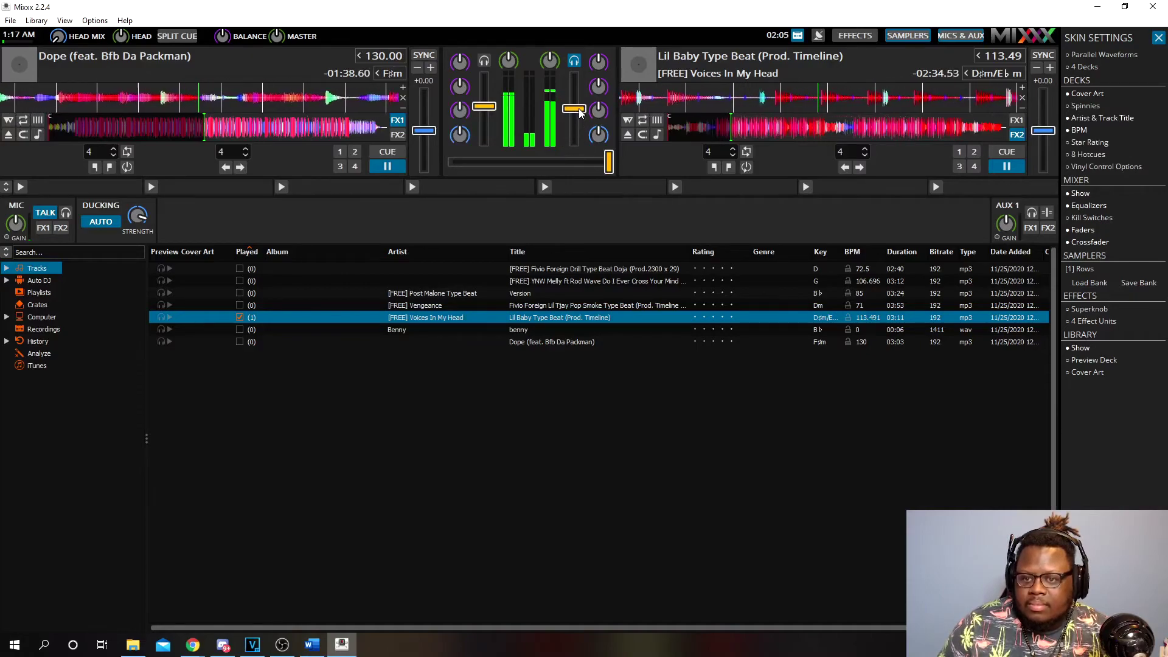
Pause deck 2, stop the mix recording and pause deck 1.
left_click(1002, 165)
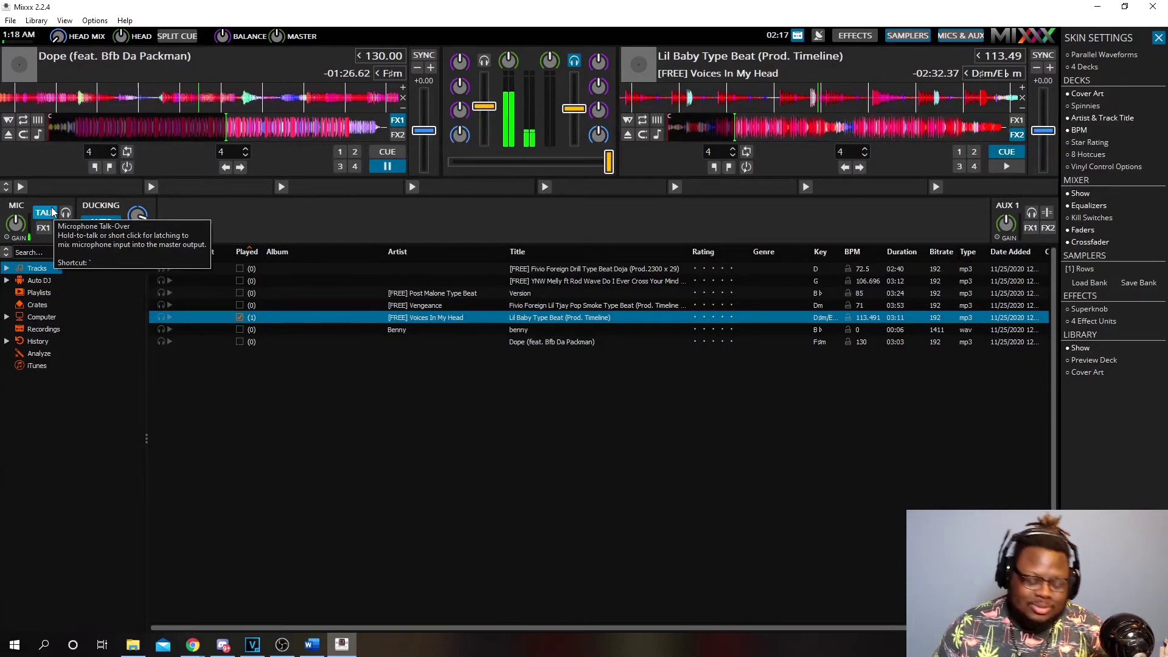
left_click(797, 37)
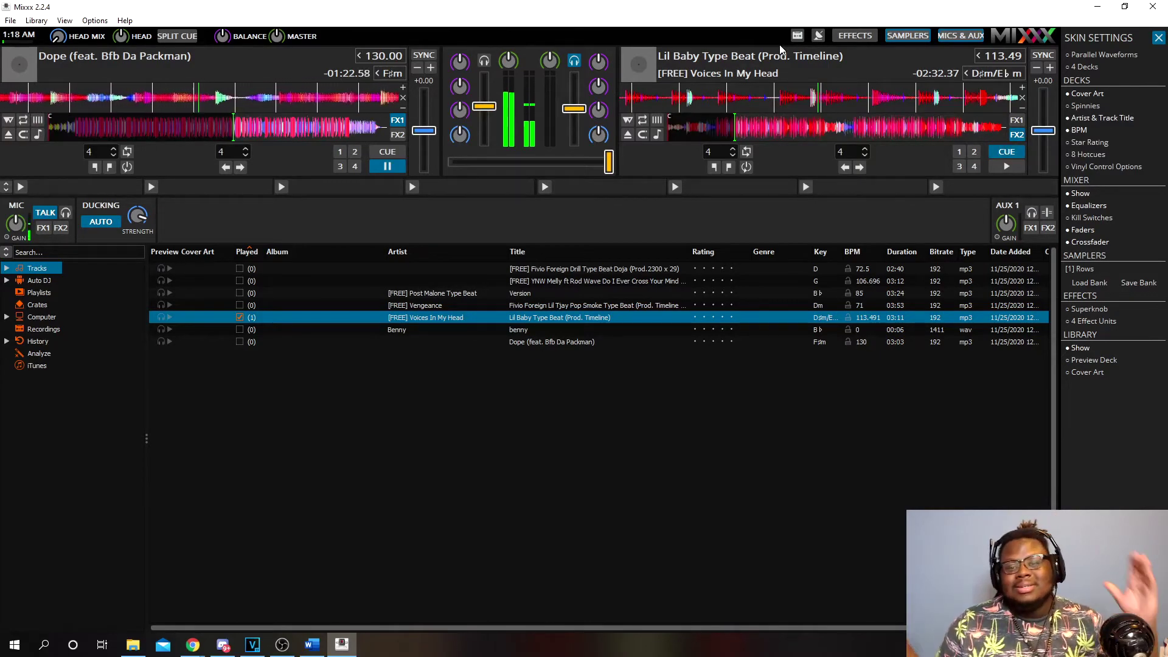
left_click(392, 167)
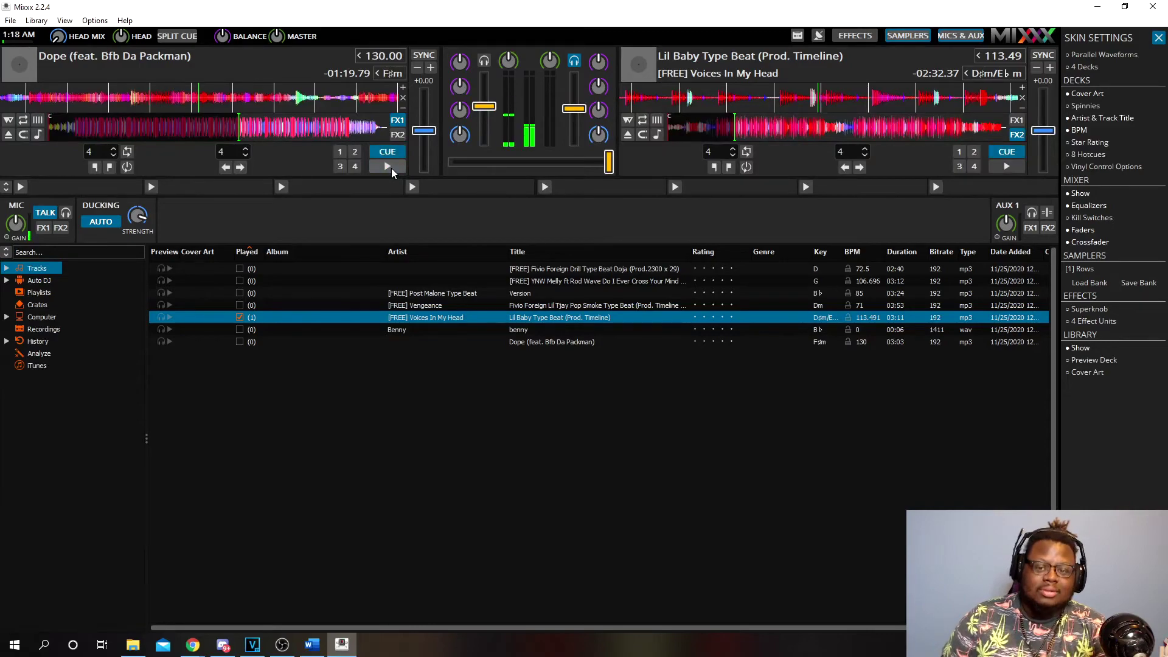